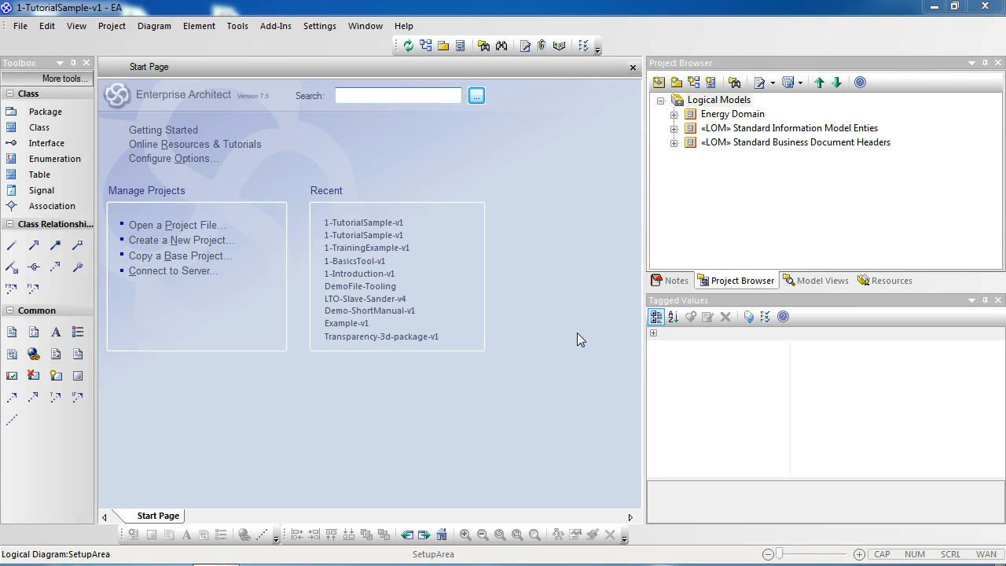
Examine the primitive types in the PRIMPackage library of the Standard Information Model Enties package, then collapse the package again.
left_click(719, 129)
left_click(673, 129)
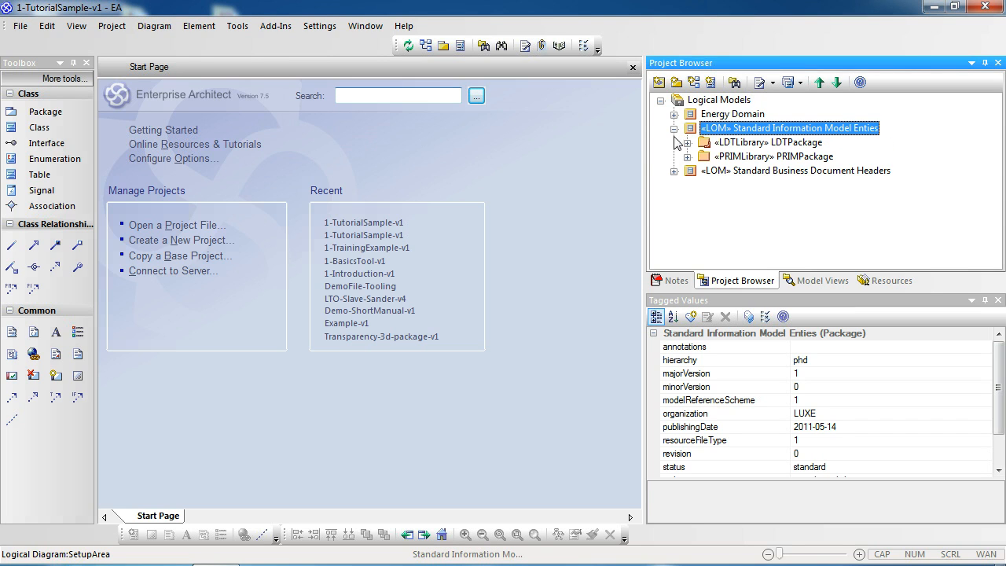
left_click(751, 158)
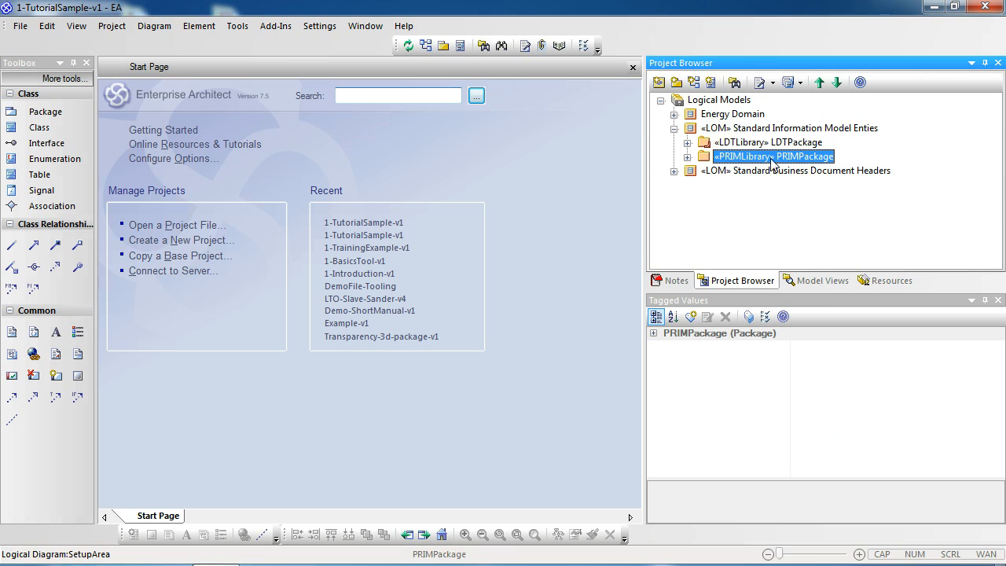
left_click(688, 157)
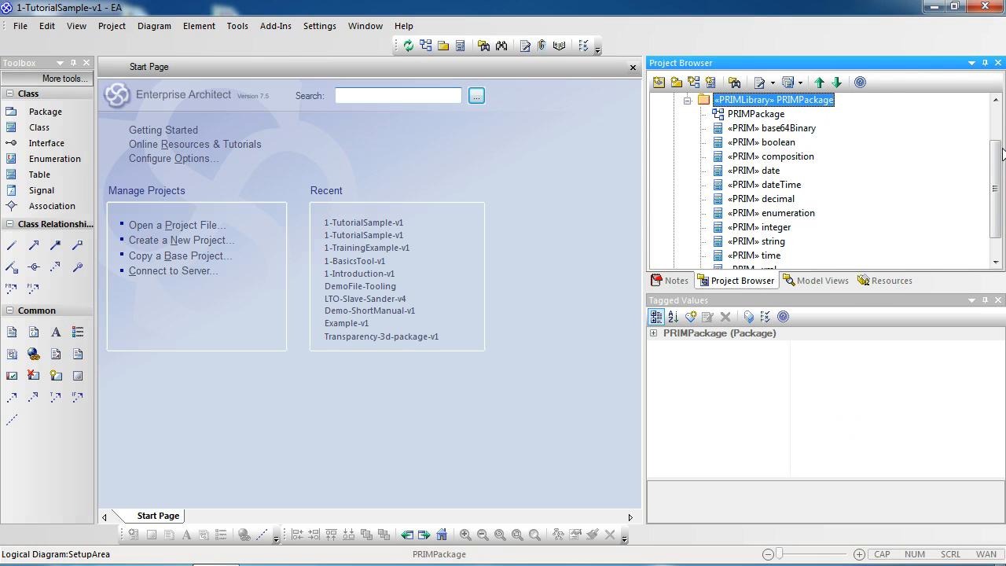
mouse_move(996, 155)
left_mouse_down()
mouse_move(995, 178)
mouse_move(995, 135)
left_mouse_up()
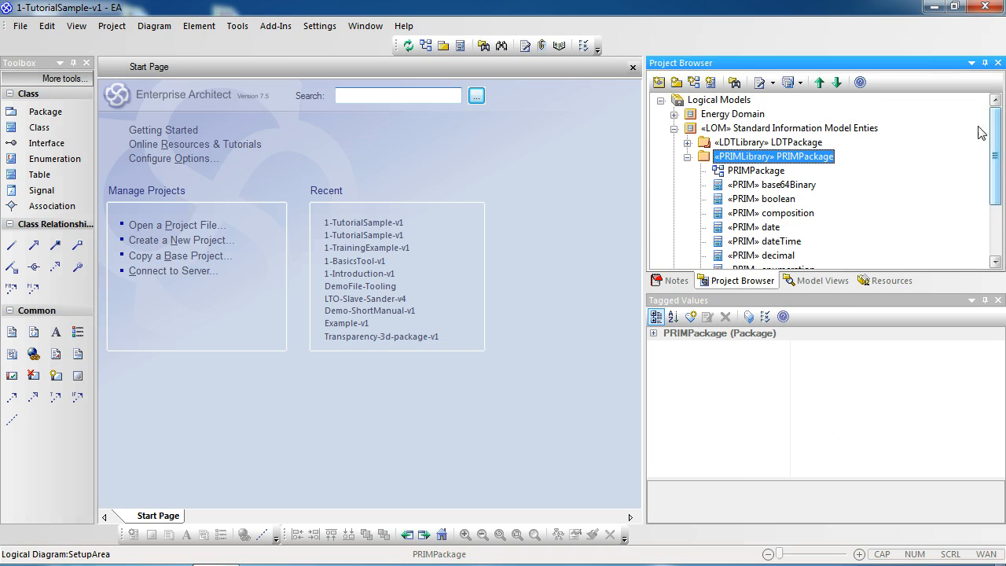
left_click(687, 157)
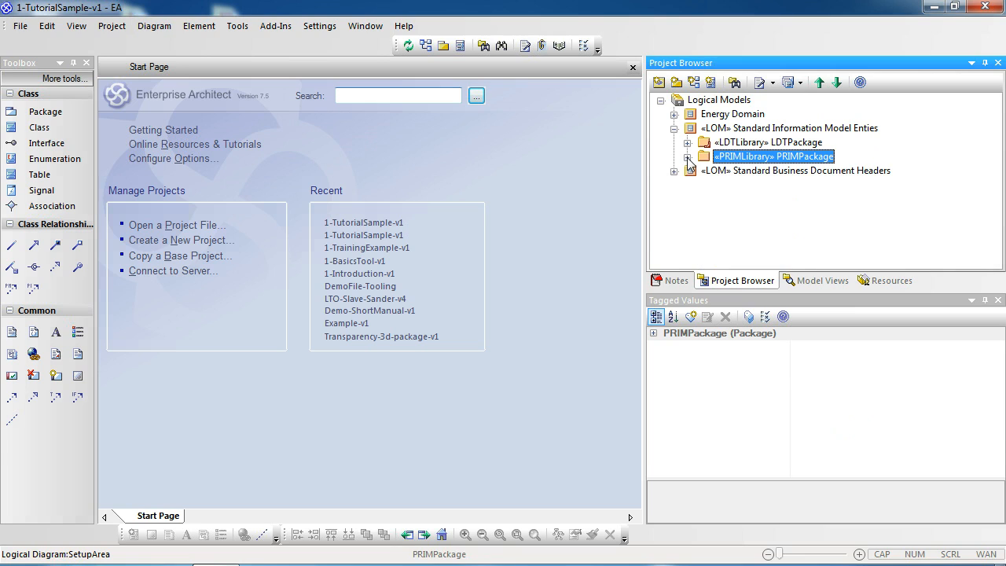
left_click(674, 129)
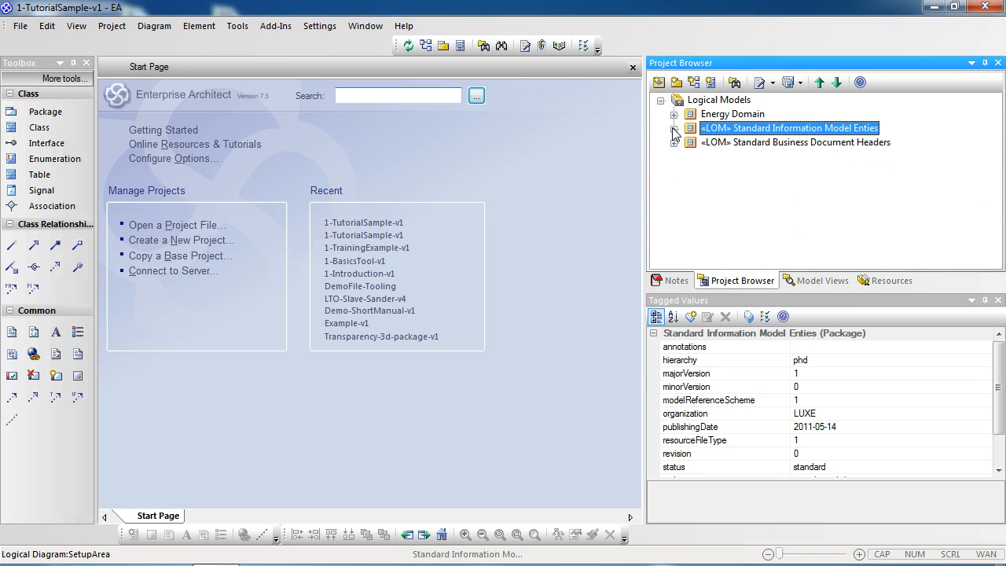
Open the SetupArea diagram from the Logical Data Types library in the Energy Domain's Information package.
left_click(712, 116)
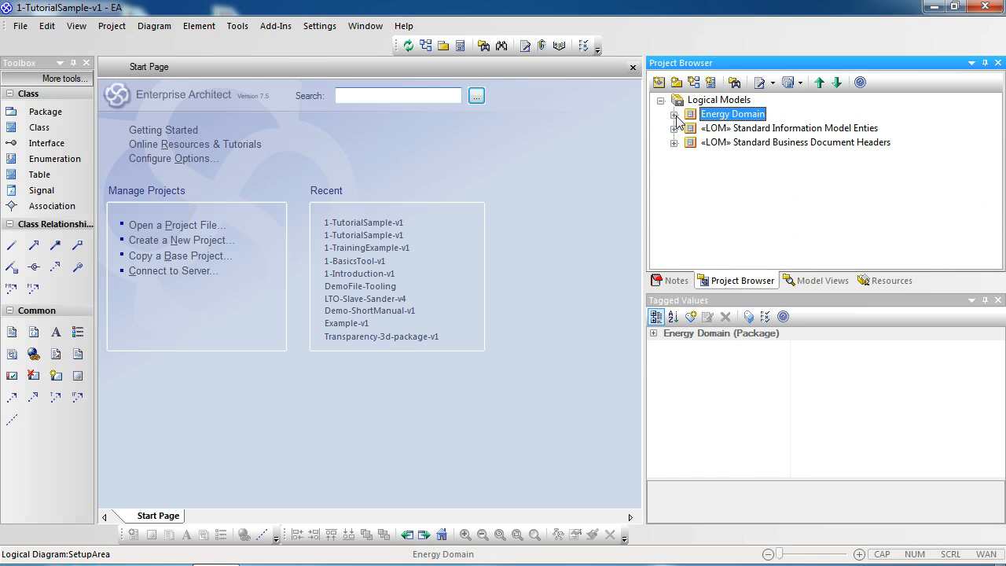
left_click(674, 114)
left_click(777, 131)
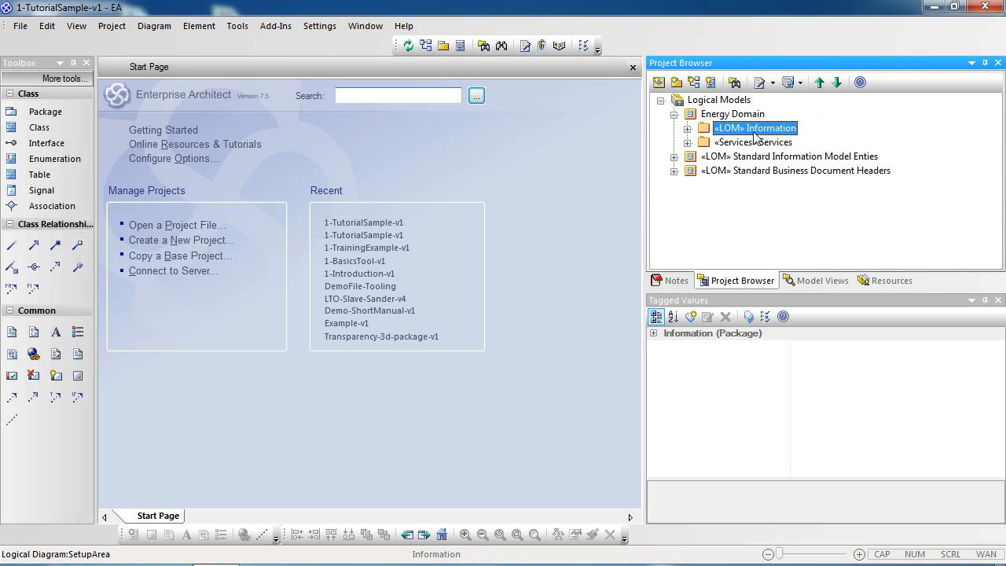
left_click(687, 128)
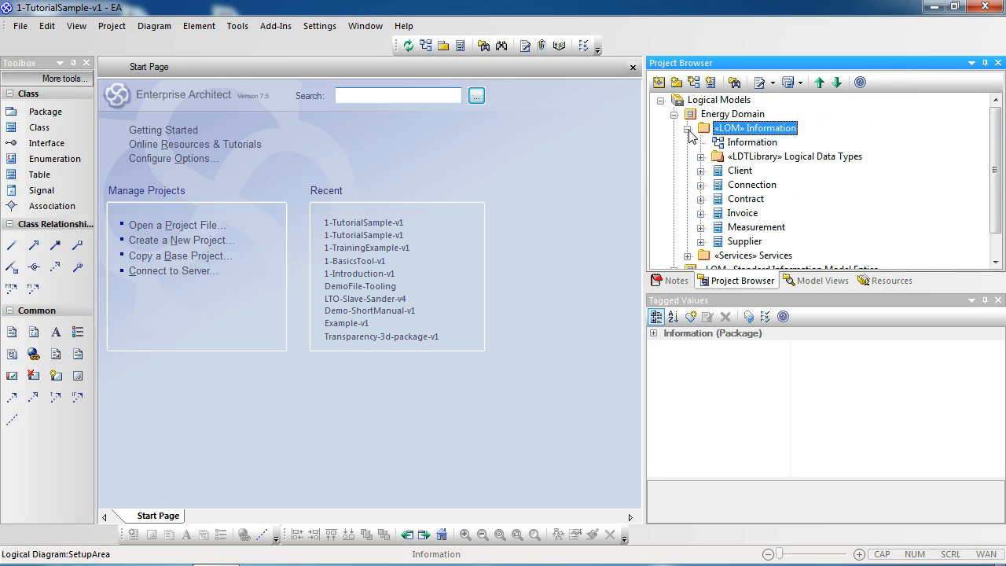
left_click(779, 157)
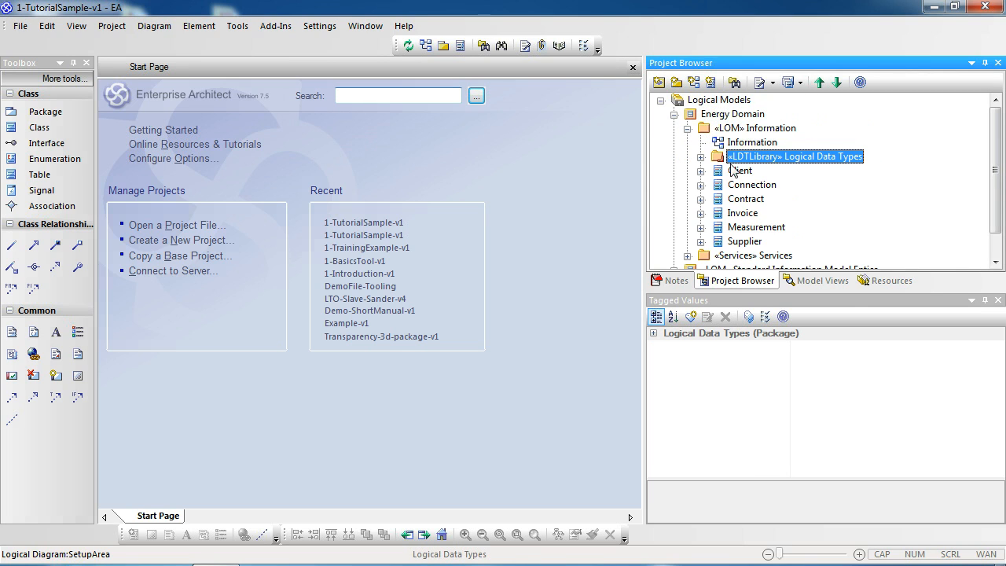
left_click(700, 157)
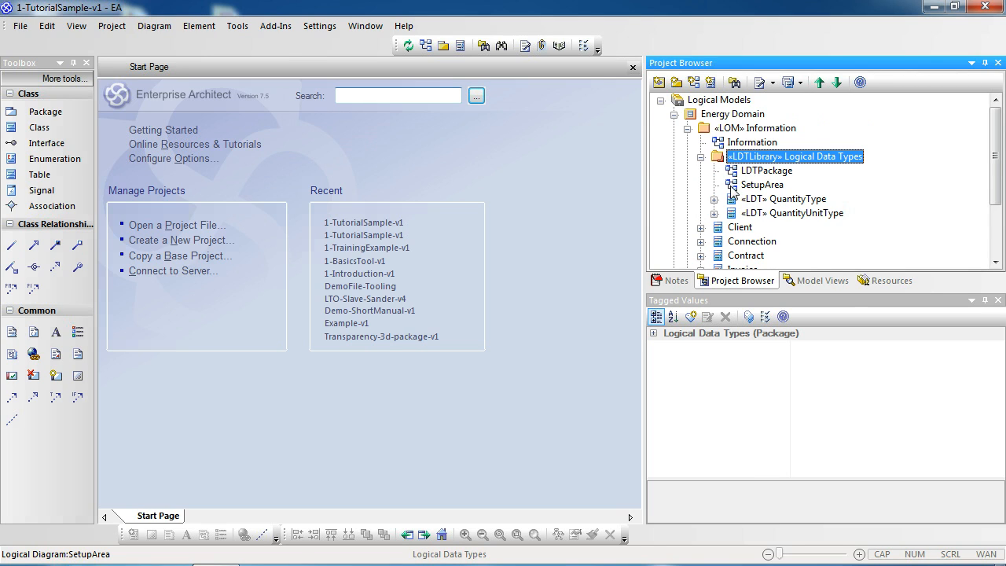
double_click(732, 188)
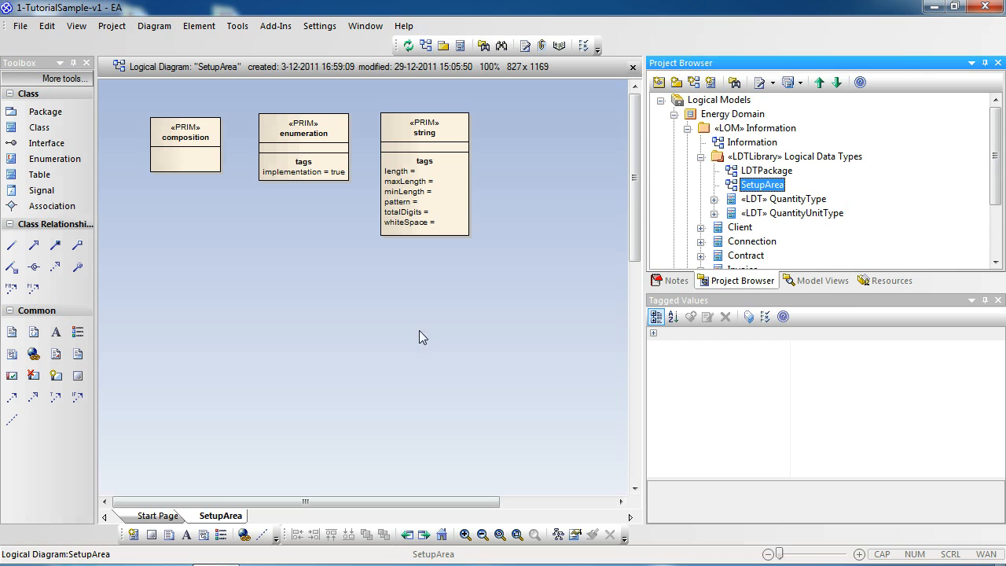
Add a class named AddressType with the stereotype LDT below the primitive classes in the SetupArea diagram.
left_click(39, 127)
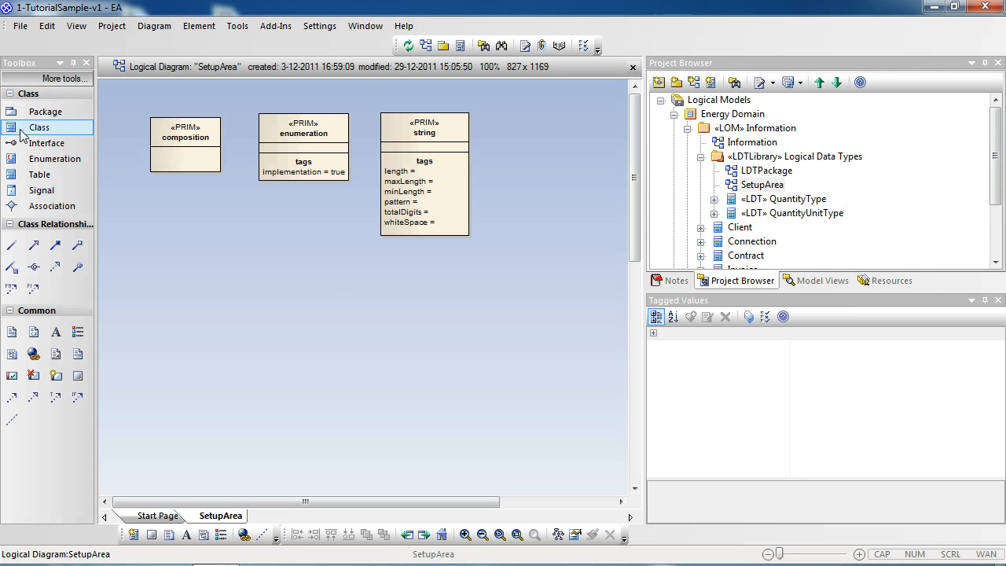
left_click(221, 266)
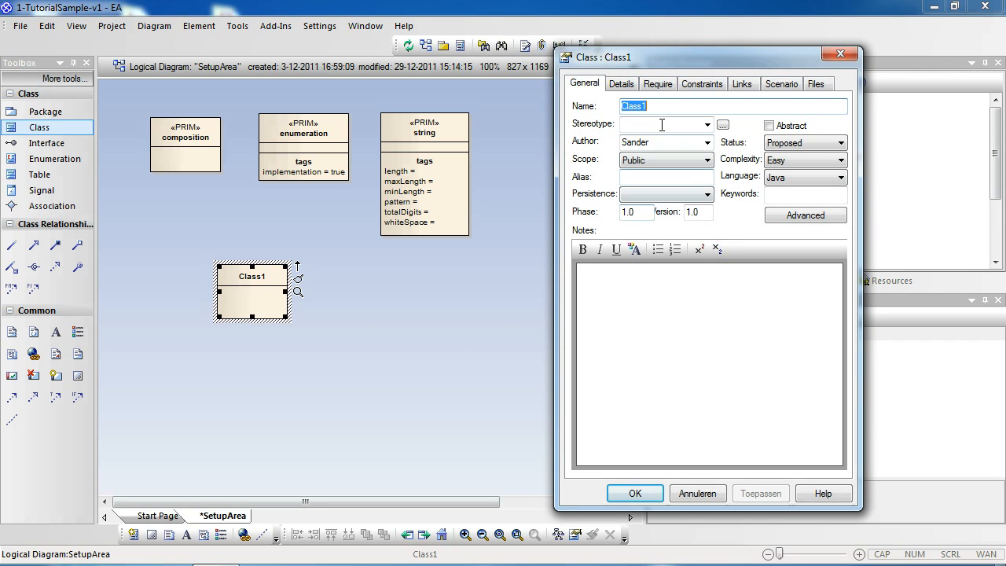
left_click(670, 110)
left_click_drag(669, 110, 612, 108)
type("AddressTy")
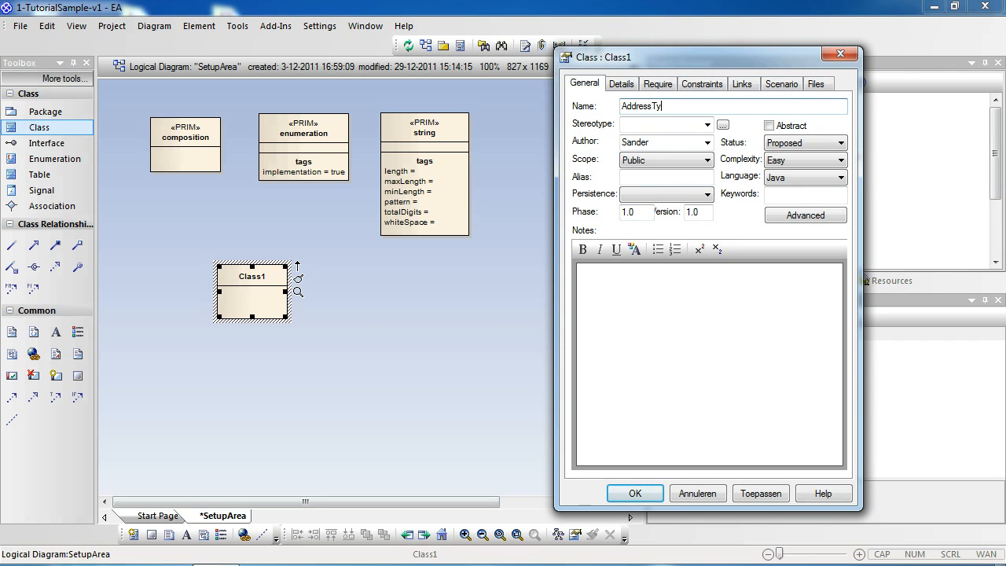
type("pe")
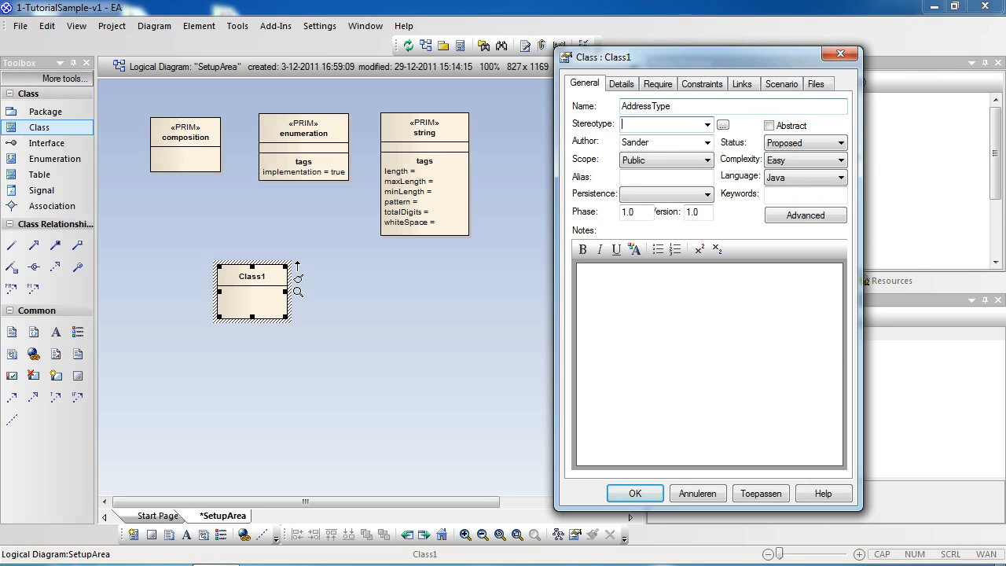
type("LDT")
left_click(756, 498)
left_click(630, 493)
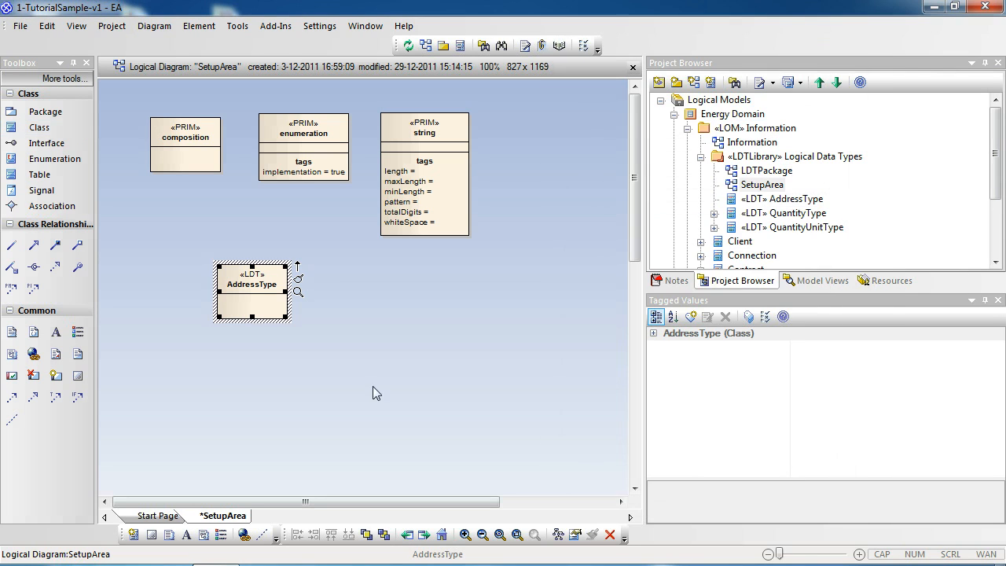
Move the AddressType class beneath the composition class and connect it to composition with a Generalization.
left_click_drag(270, 276, 209, 254)
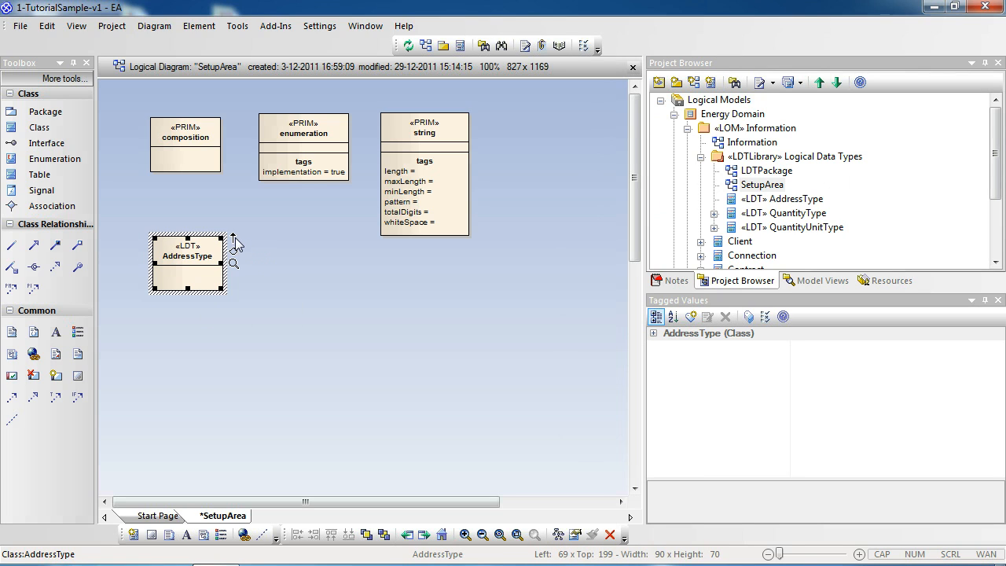
left_click_drag(233, 238, 188, 149)
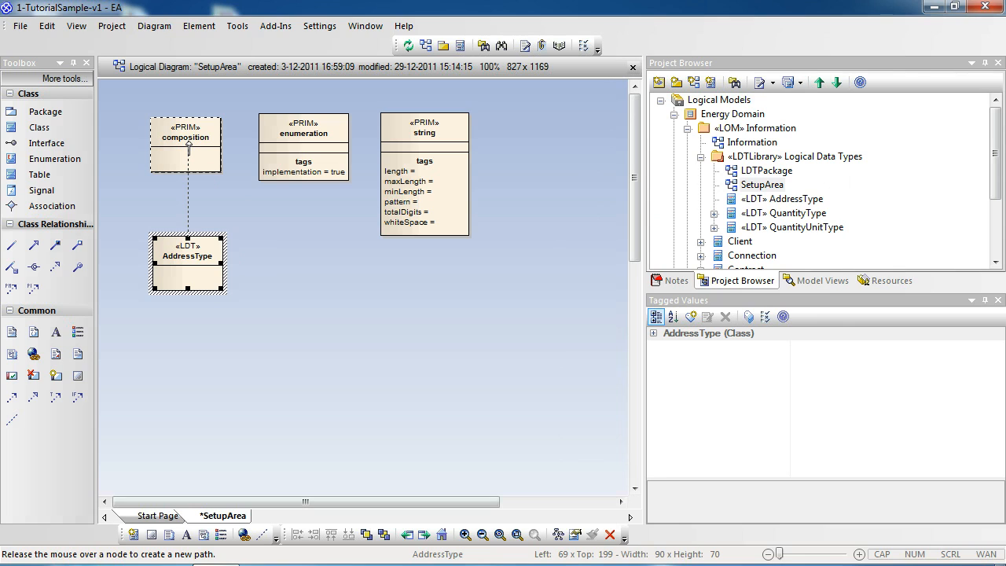
left_click_drag(189, 148, 189, 148)
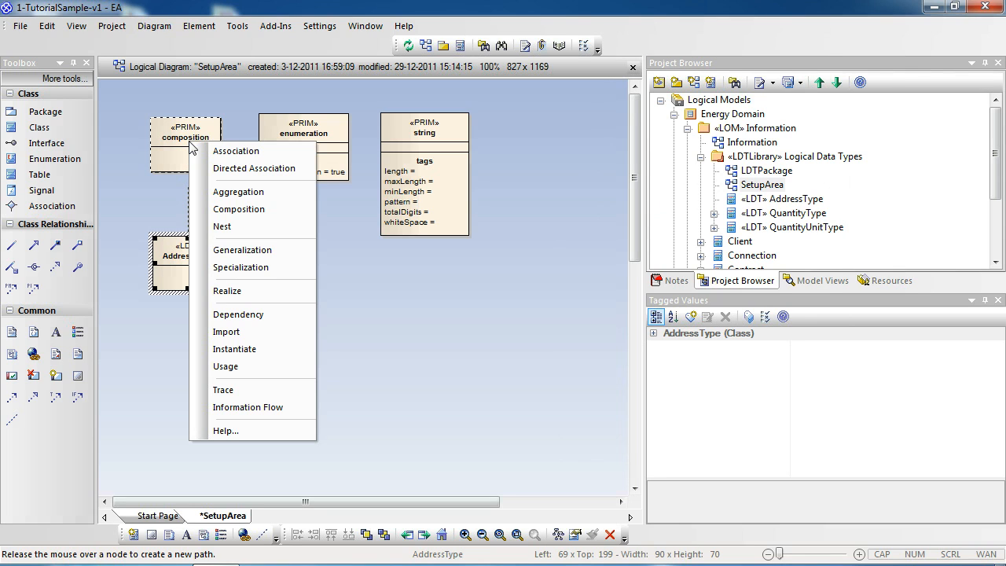
left_click(243, 250)
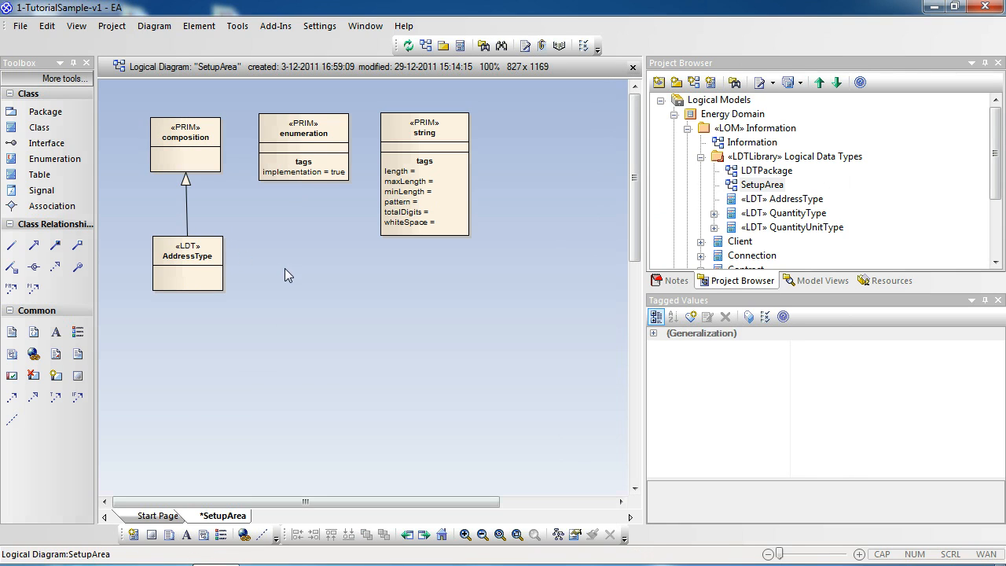
Open the attributes of the AddressType class and name the first attribute StreetName.
left_click(200, 267)
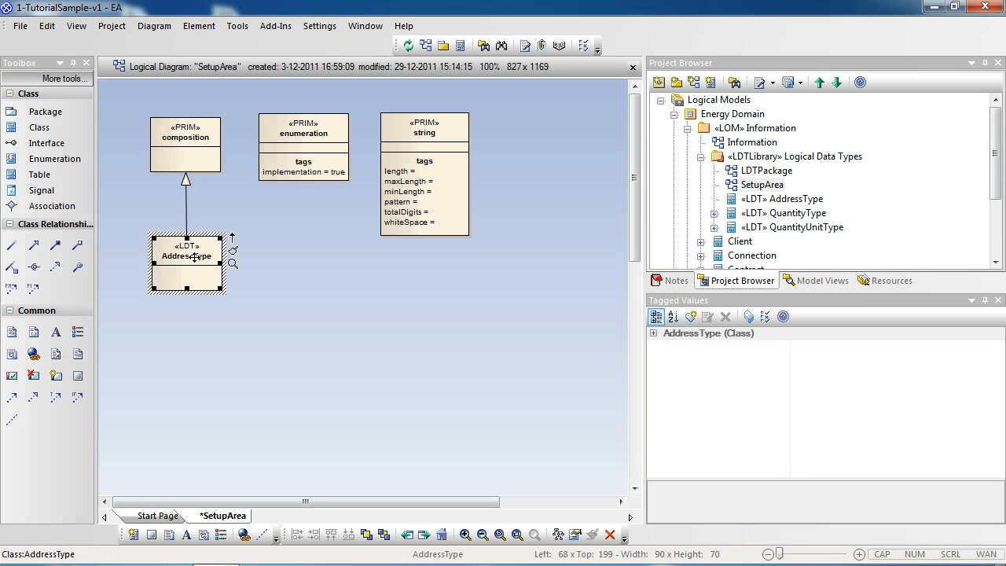
double_click(194, 257)
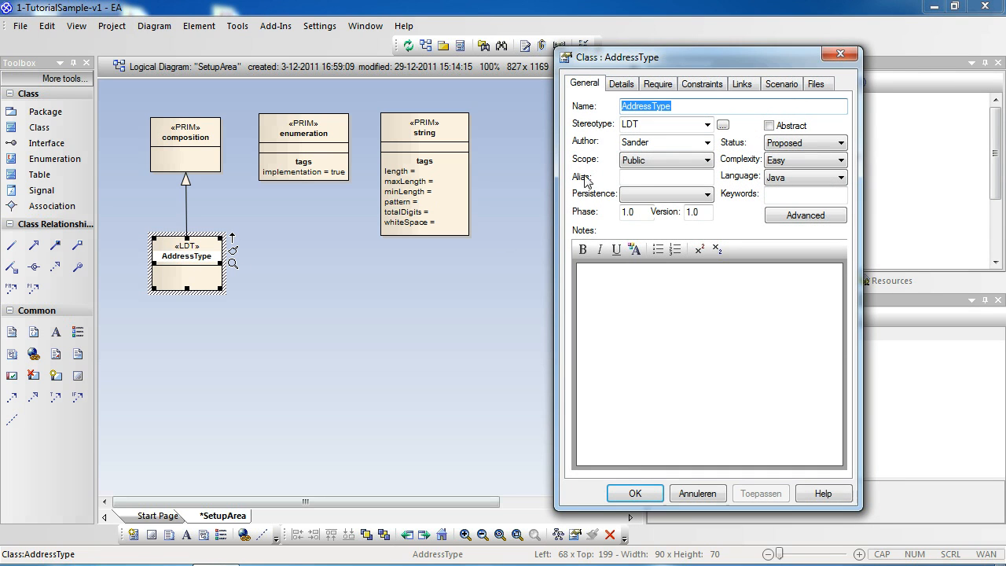
left_click(621, 84)
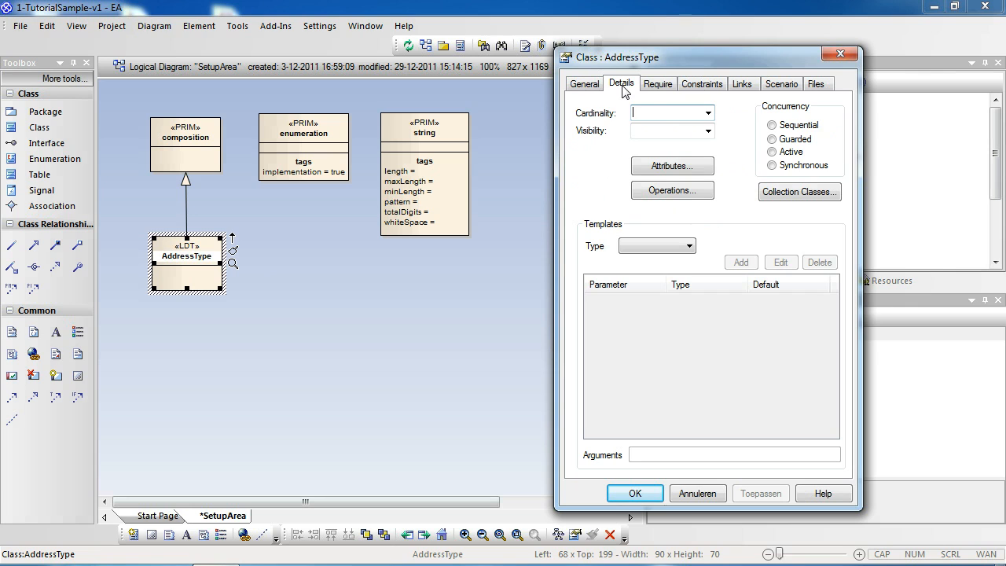
left_click(670, 168)
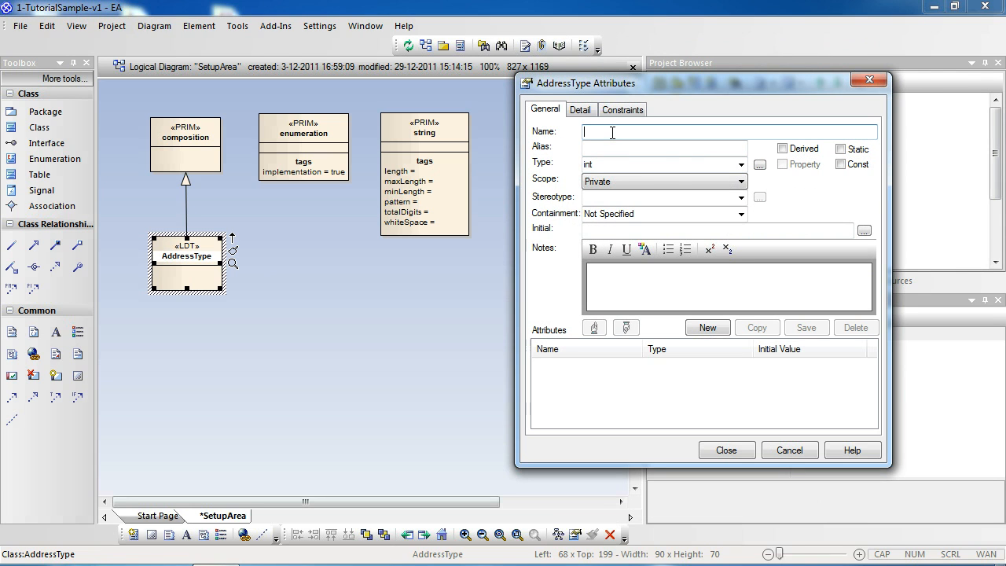
type("Str")
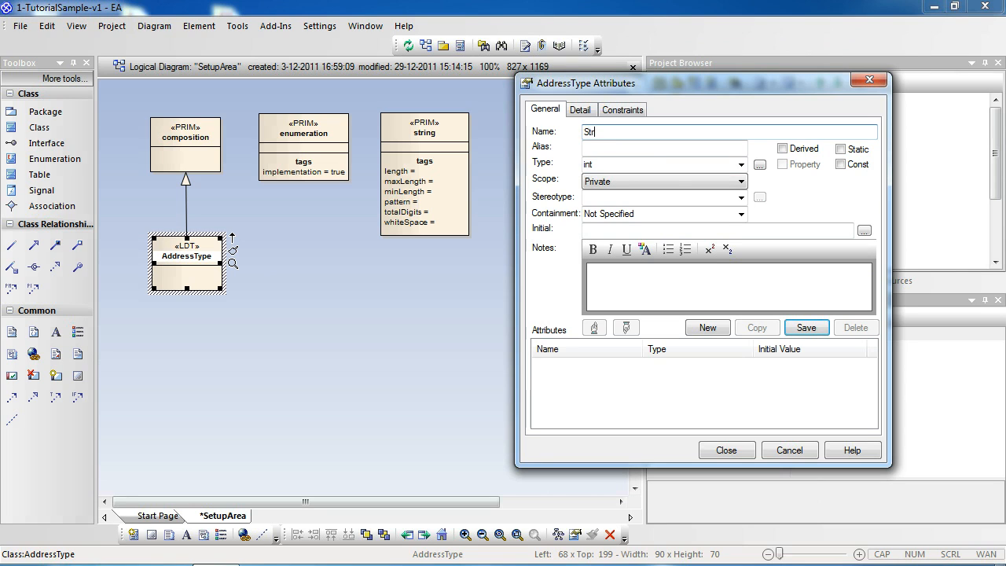
type("eet Na")
key("BackSpace")
key("BackSpace")
type("Name")
key("Tab")
key("Tab")
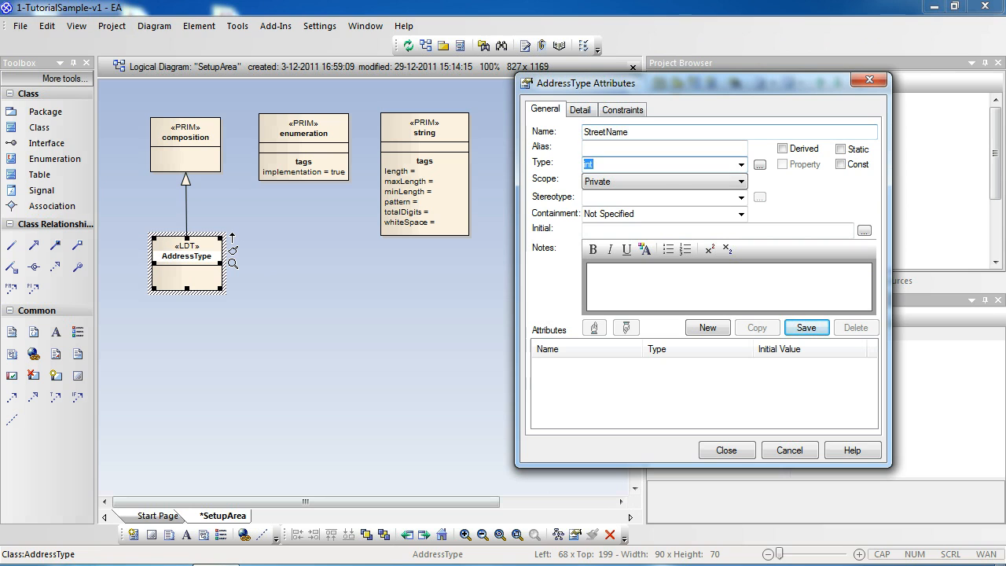
Set the StreetName attribute's type to the Text class from LDTPackage and save the attribute.
key("BackSpace")
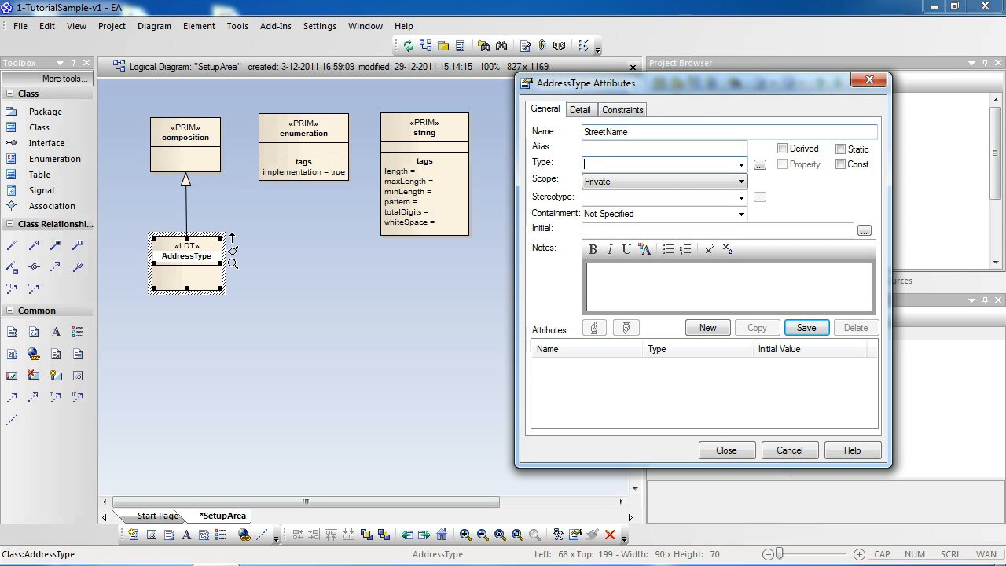
left_click(759, 165)
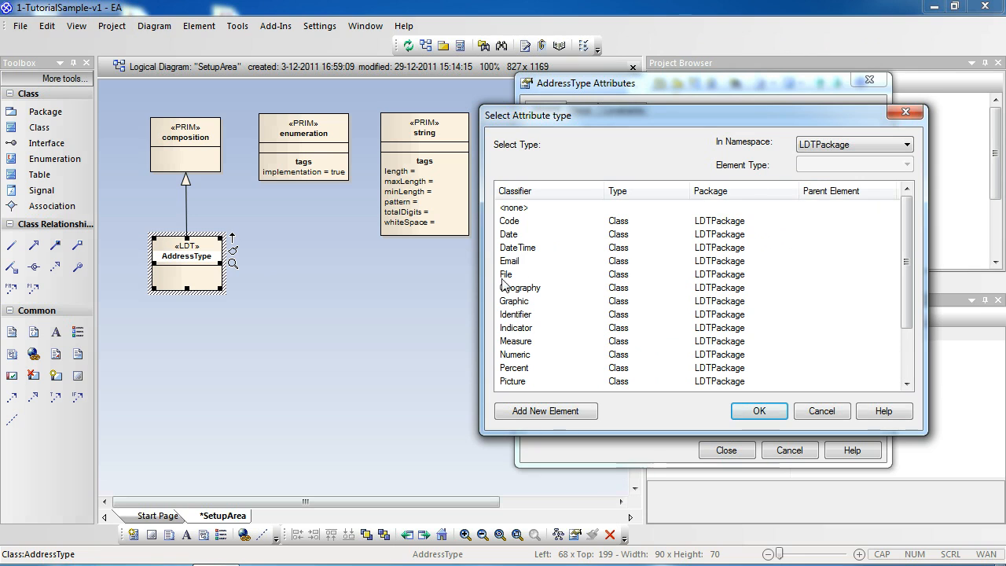
left_click(507, 333)
scroll(549, 338, "down", 2)
left_click(584, 348)
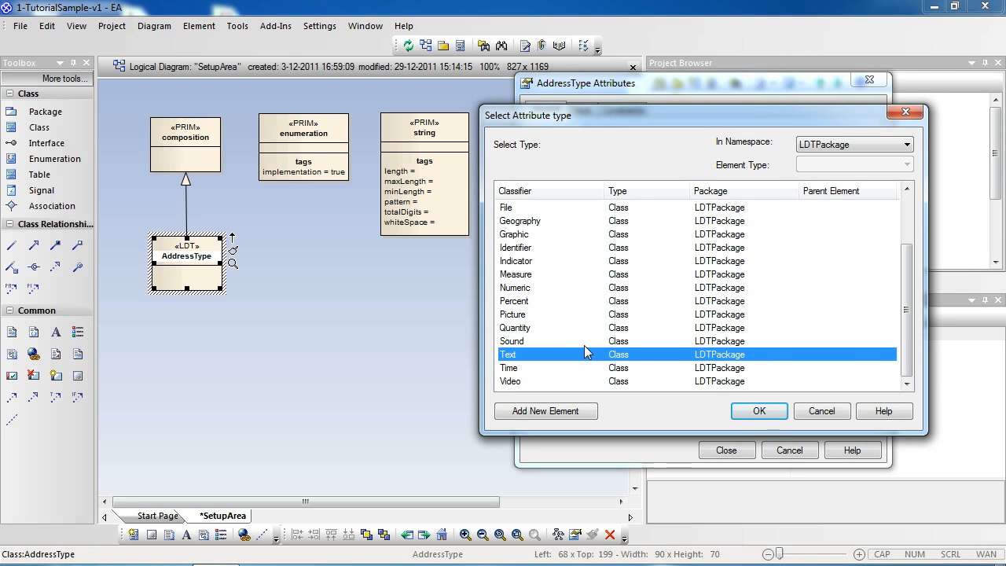
left_click(759, 410)
left_click(803, 330)
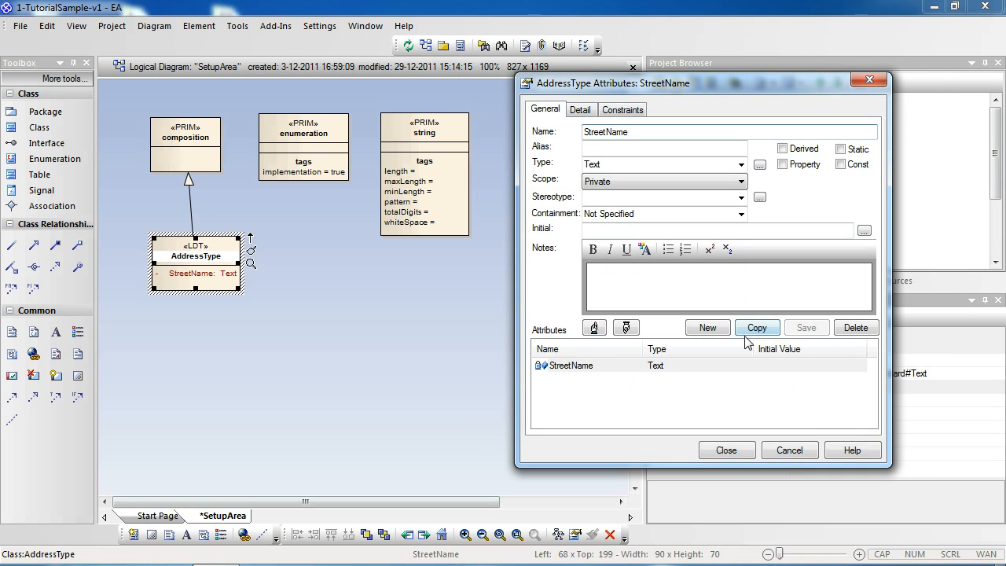
Add a second attribute HouseNumber to AddressType with the Numeric class from LDTPackage as its type and save it.
left_click(710, 330)
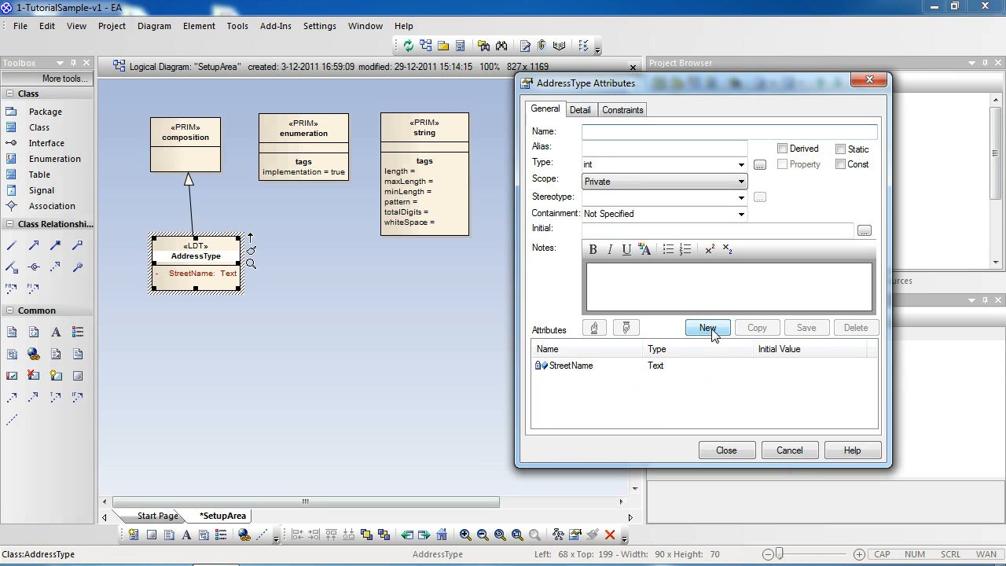
type("HouseNu")
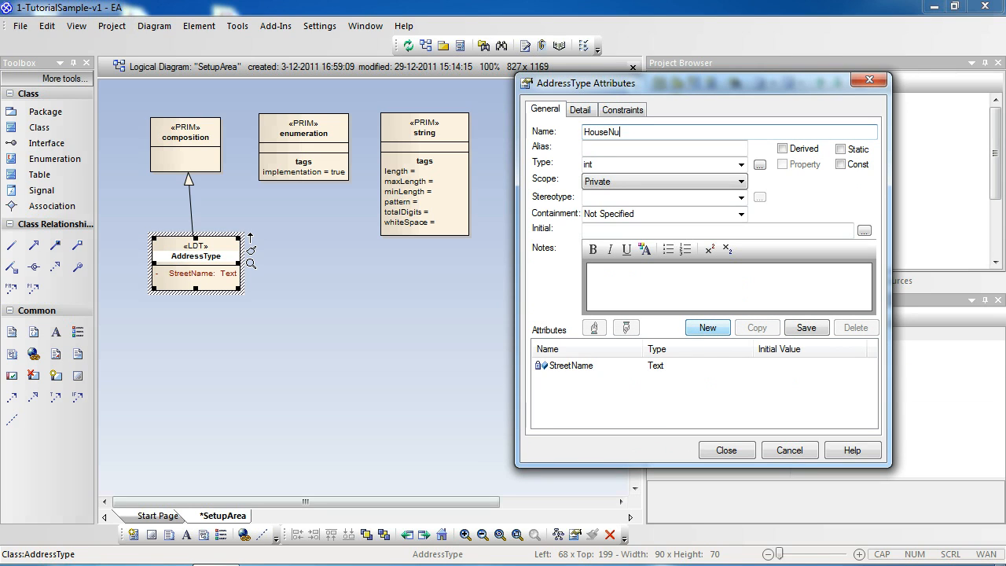
type("mber")
key("Tab")
key("Tab")
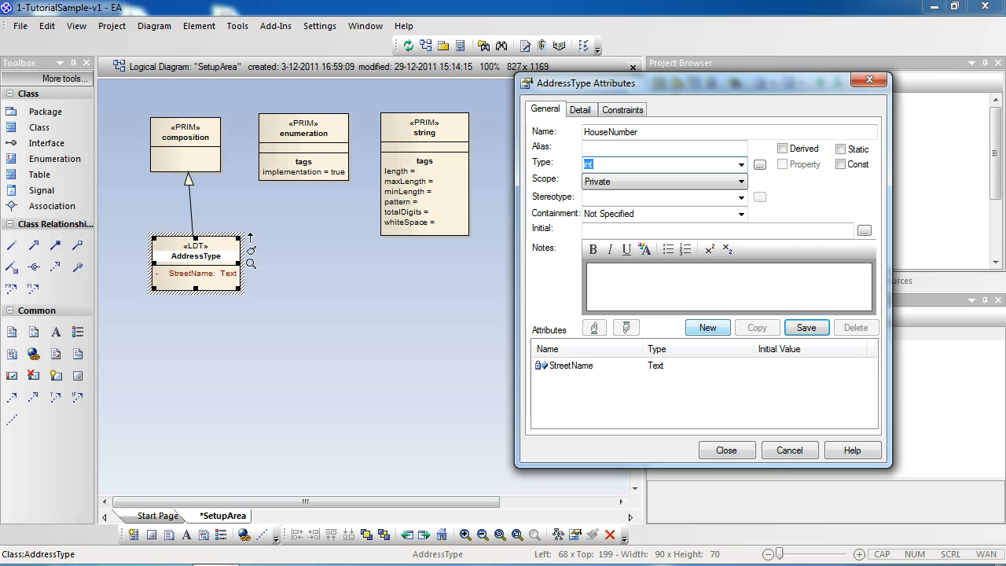
left_click(759, 164)
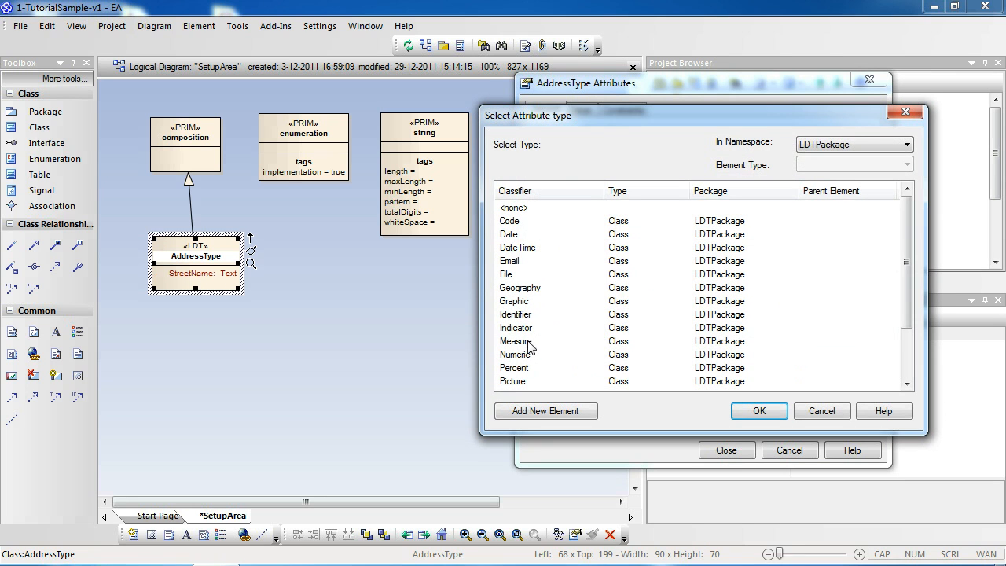
left_click(528, 342)
left_click(524, 355)
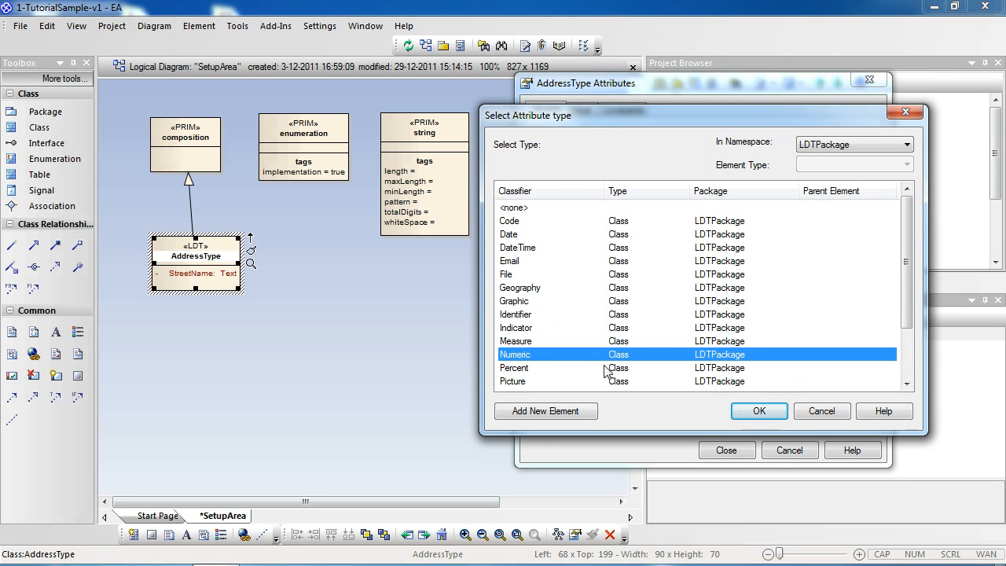
left_click(756, 411)
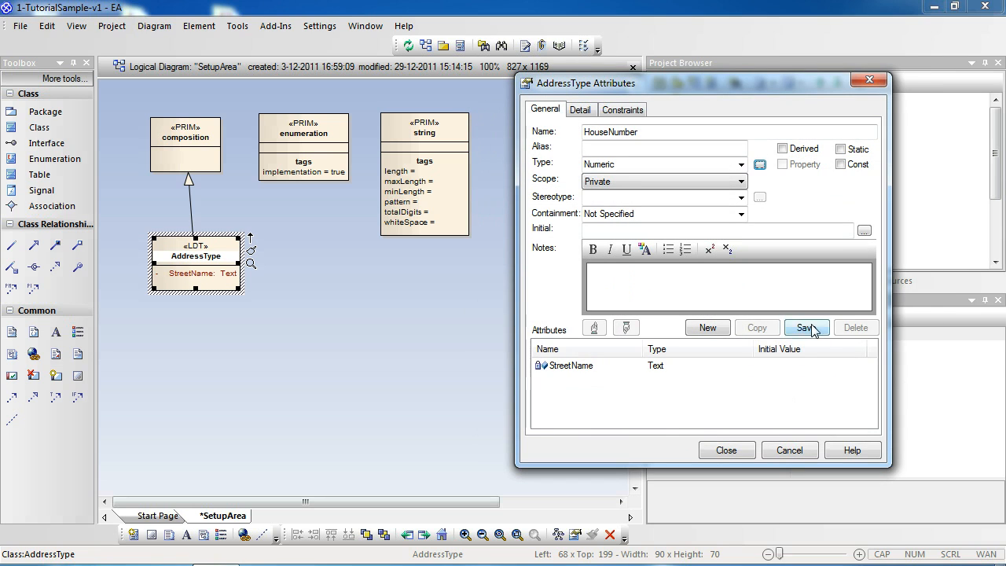
left_click(809, 329)
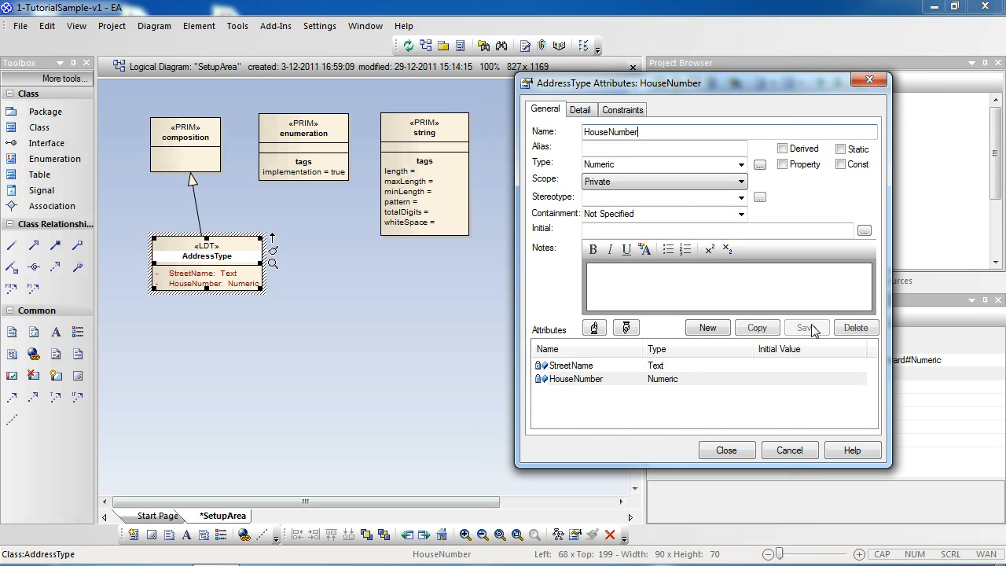
Add an attribute PostalCode to AddressType with an empty type, save it and close the attributes dialog.
left_click(707, 329)
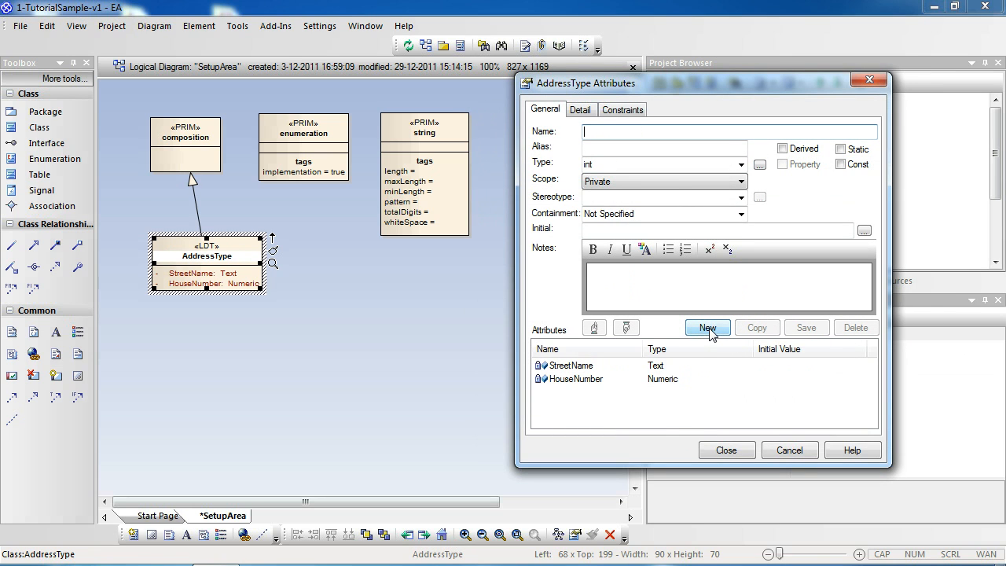
type("Postal")
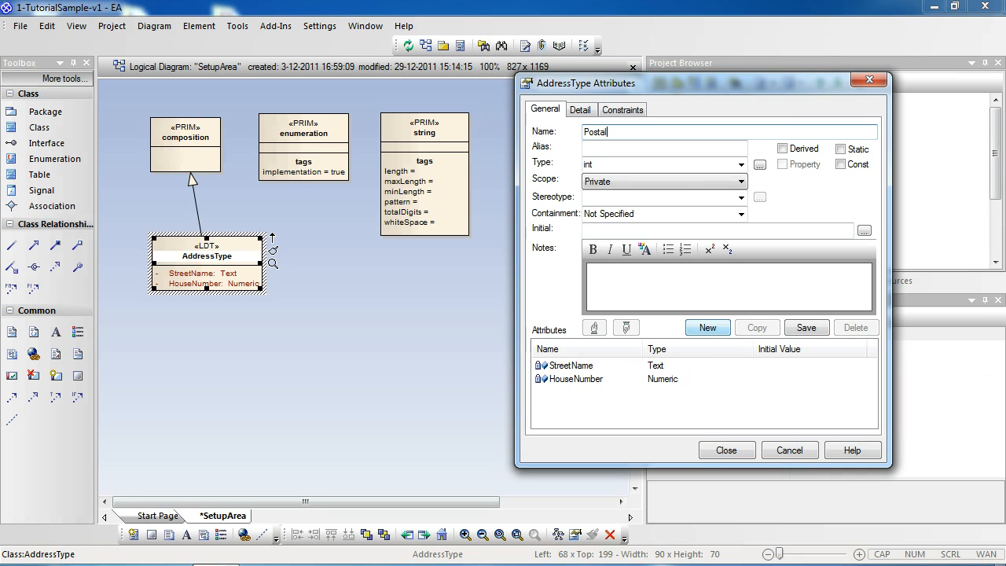
type("Code")
key("Tab")
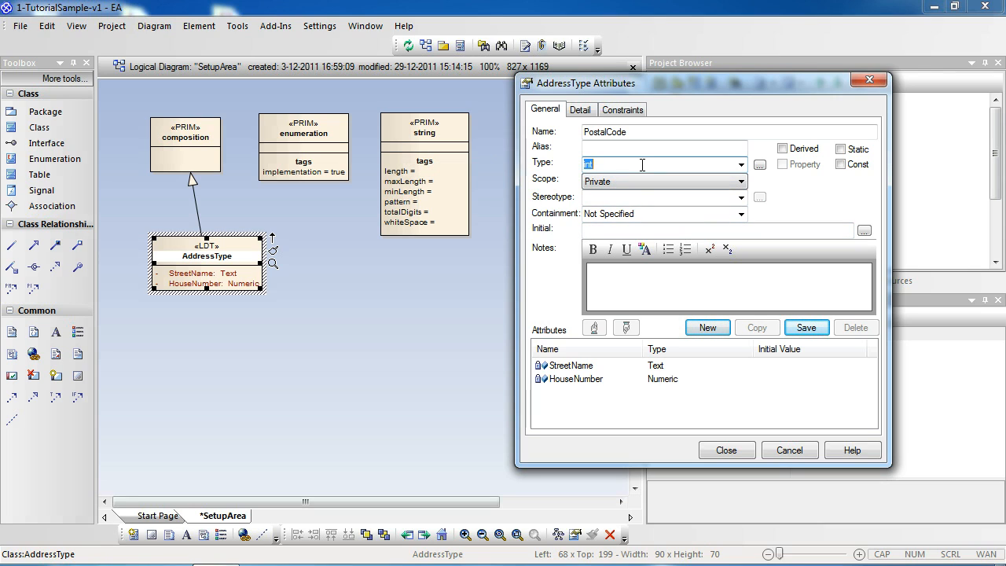
key("Delete")
left_click(809, 328)
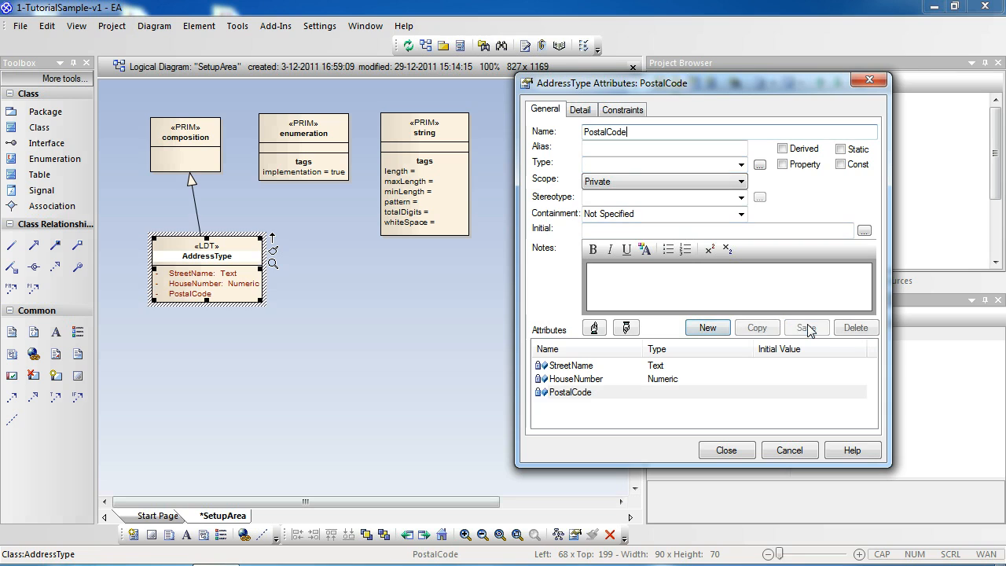
left_click(731, 450)
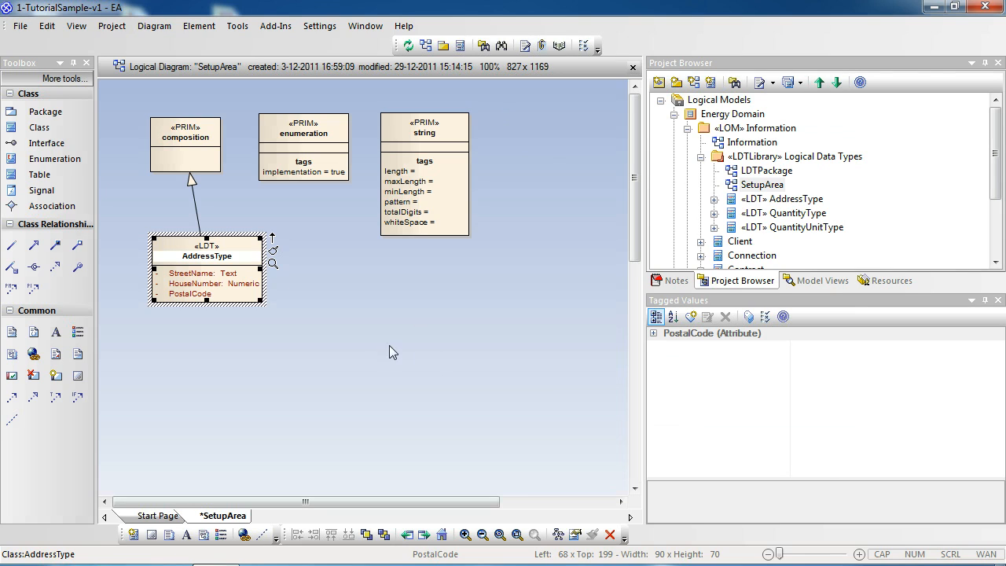
Add a class named PostalCodeType with the stereotype LDT below the string class.
left_click(37, 128)
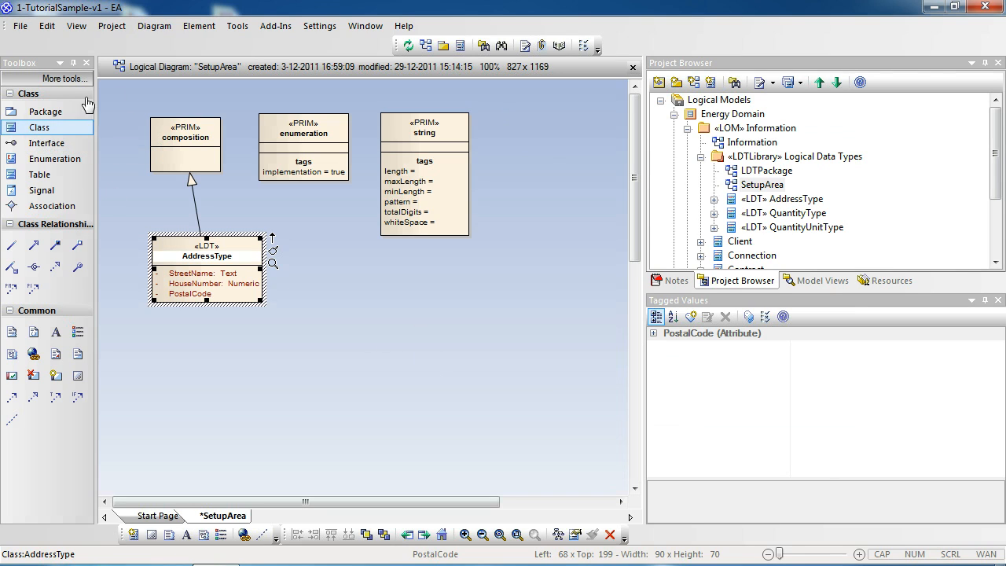
left_click(409, 284)
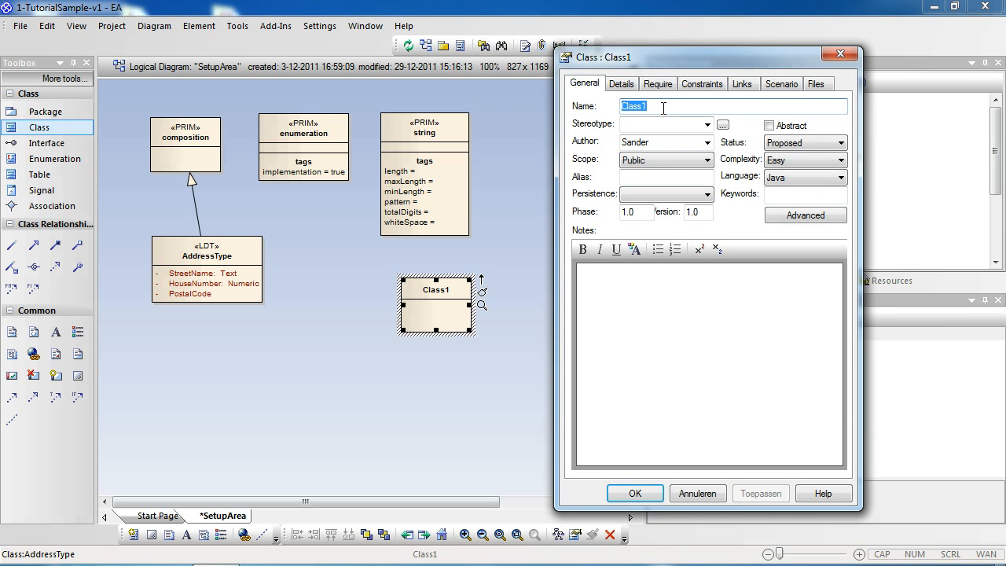
type("Postaa")
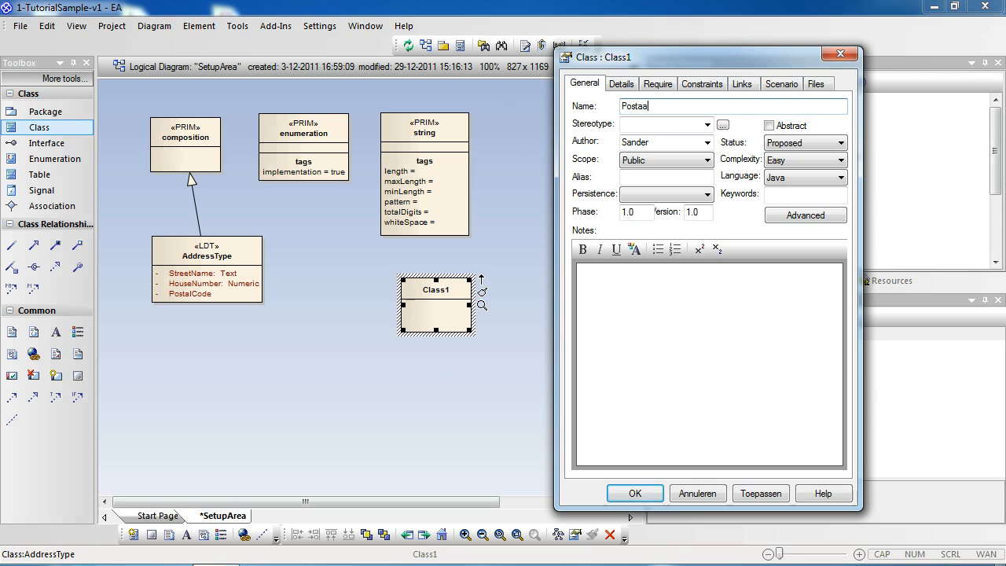
key("BackSpace")
type("lCodeType")
key("Tab")
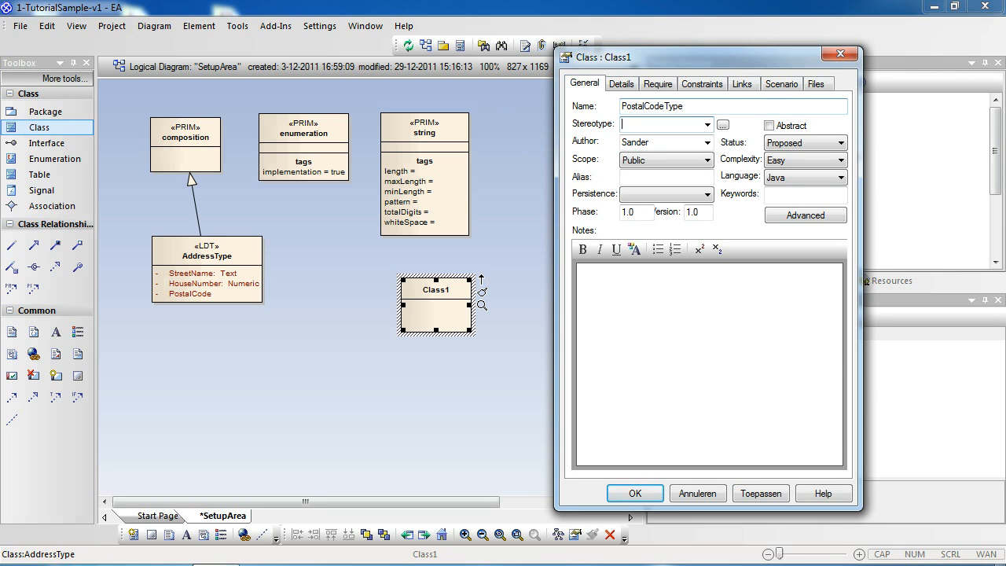
type("LDT")
left_click(746, 494)
left_click(634, 493)
Align PostalCodeType beneath the string class and connect it to string with a Generalization.
left_click_drag(428, 297, 421, 299)
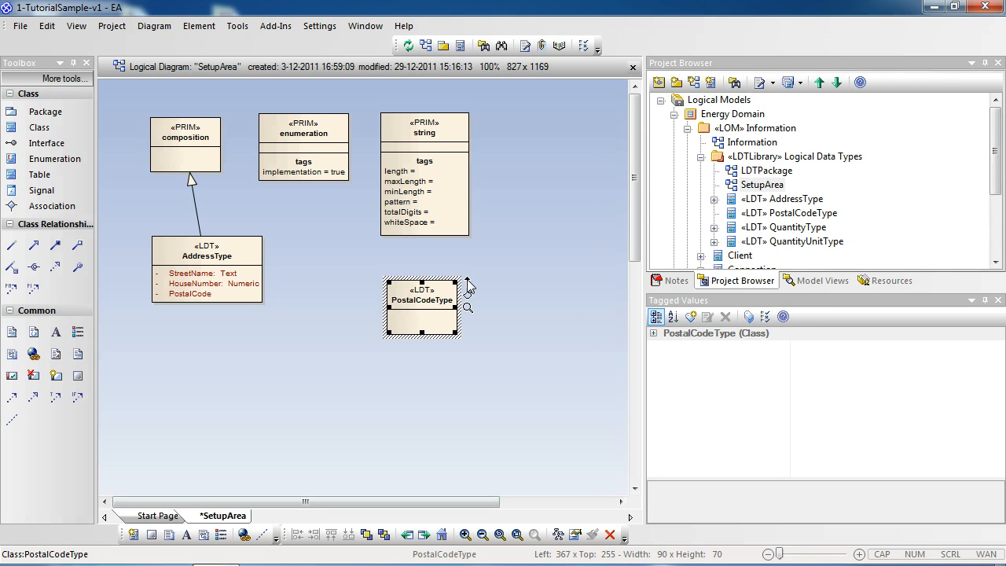
left_click_drag(468, 283, 423, 174)
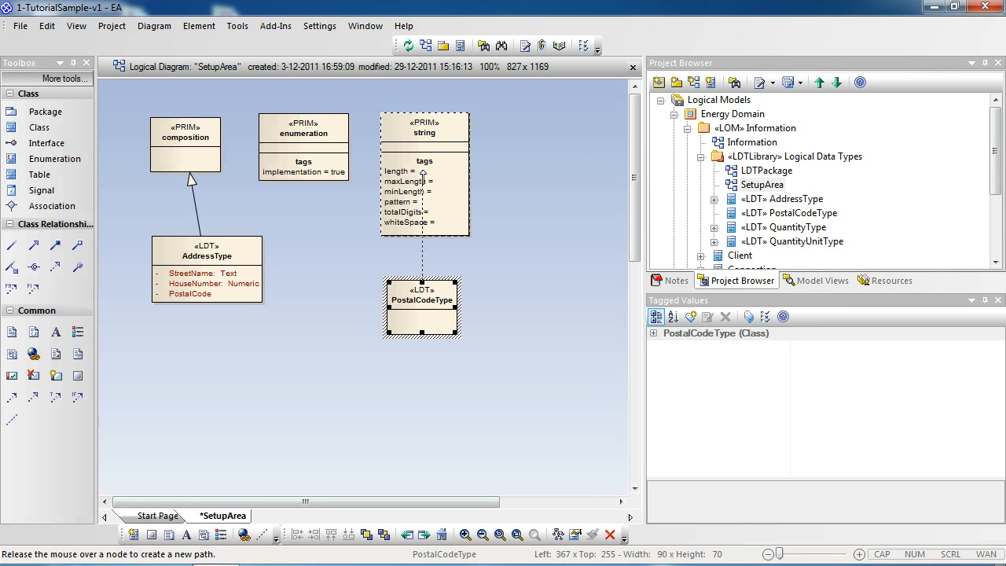
left_click_drag(423, 174, 423, 173)
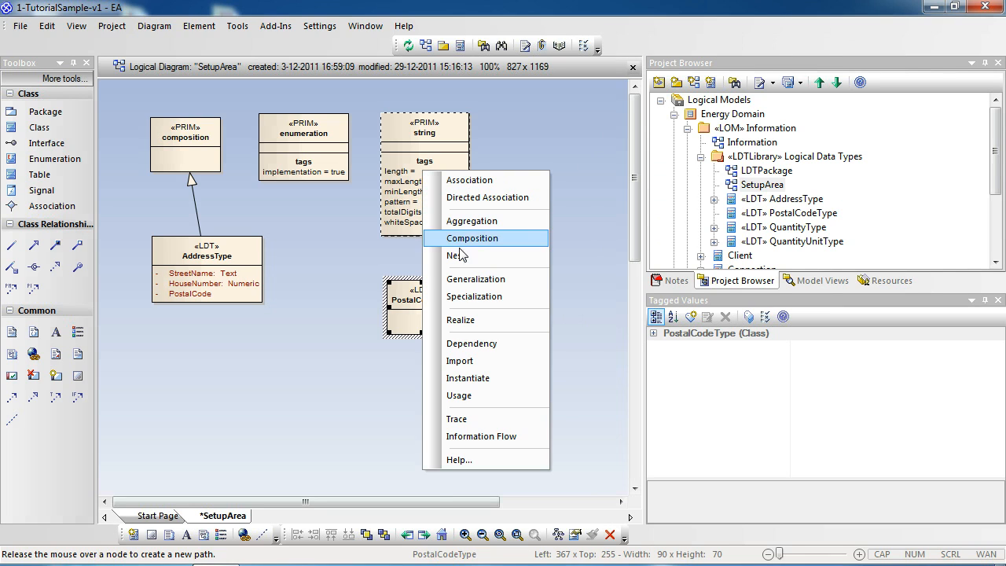
left_click(470, 283)
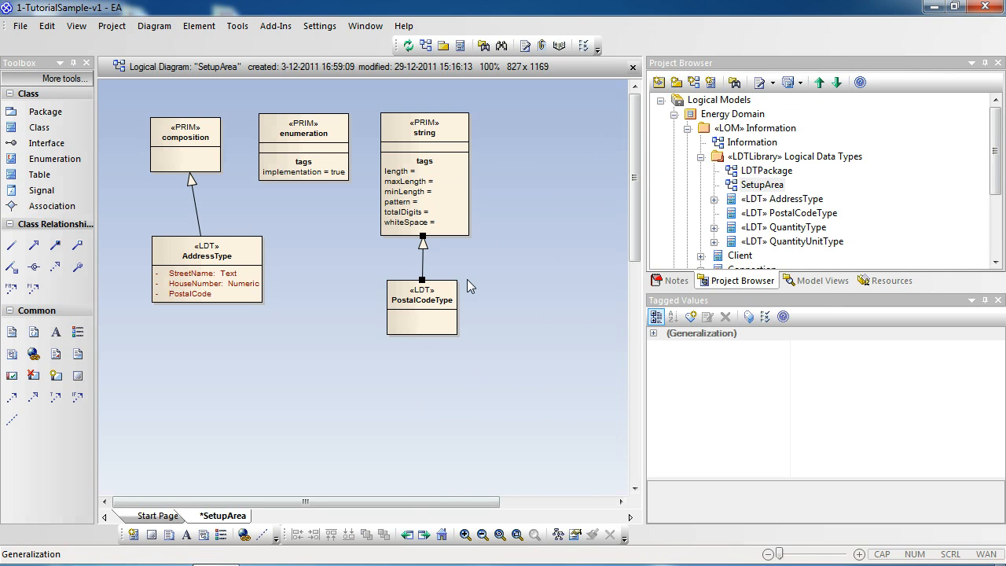
Set the length tagged value of PostalCodeType to 6 and straighten the class's position under string.
left_click(435, 299)
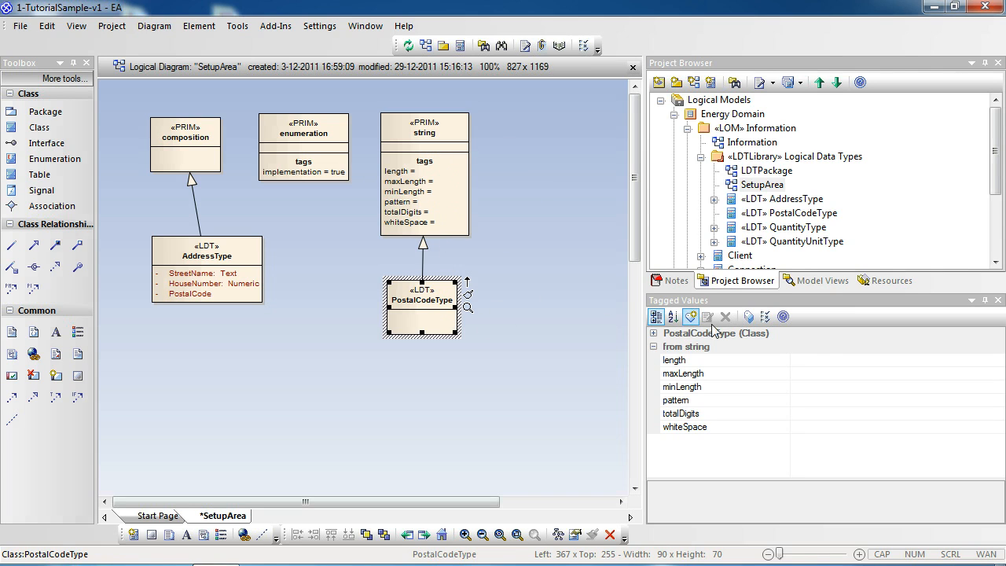
left_click(850, 362)
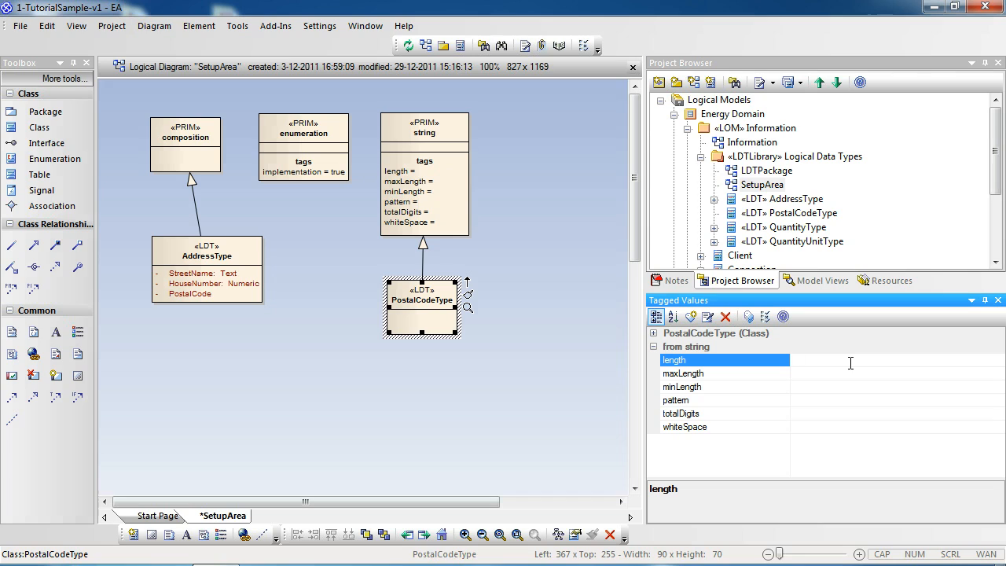
type("6")
key("Return")
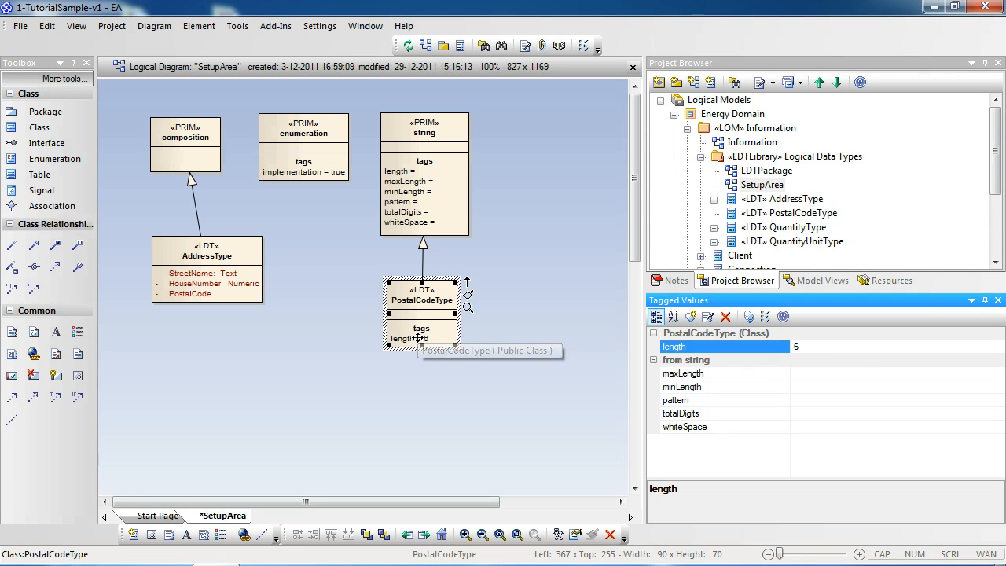
left_click(411, 298)
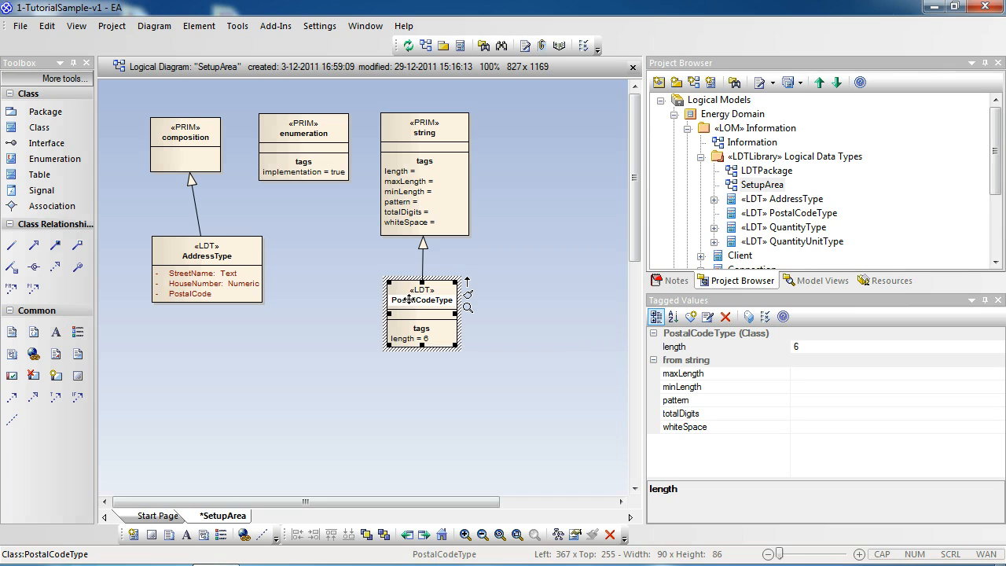
left_click(353, 292)
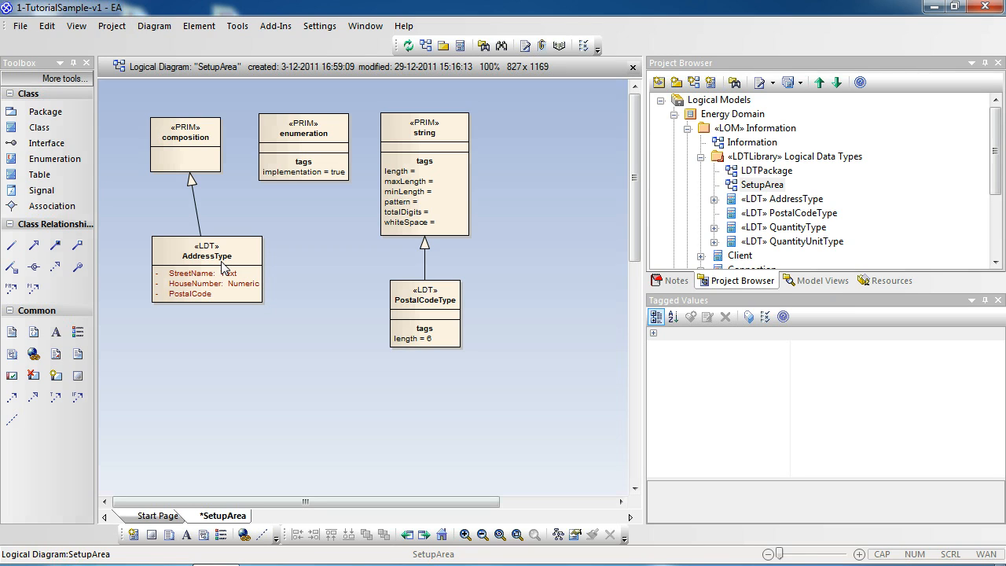
Add a class named ConnectionType with the stereotype LDT between AddressType and PostalCodeType.
left_click(35, 132)
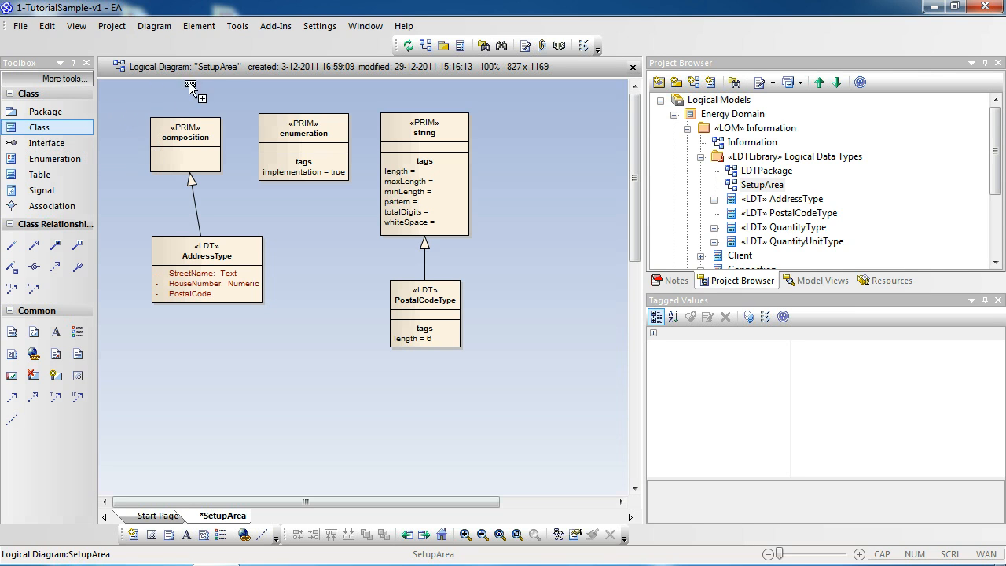
left_click(330, 269)
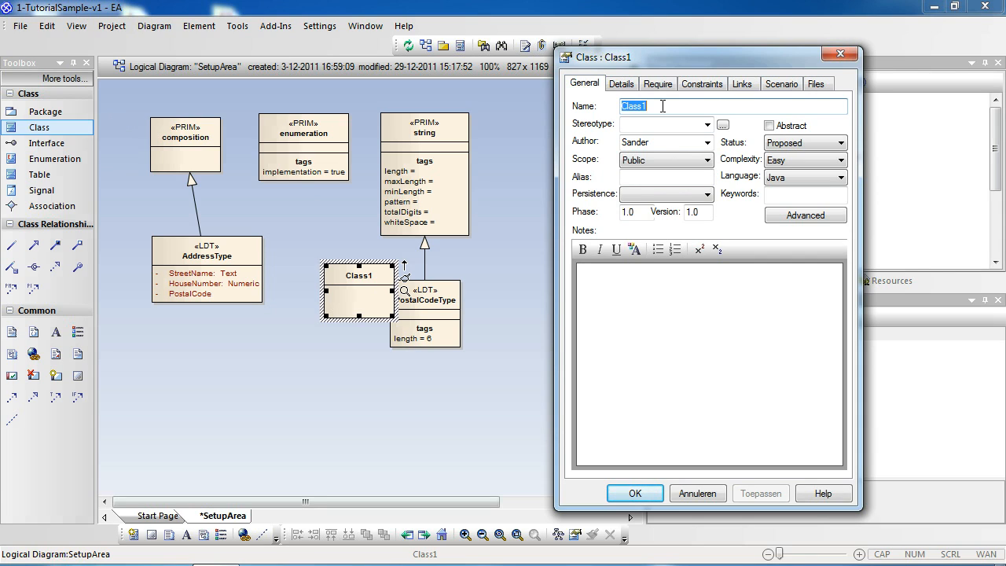
type("Connection")
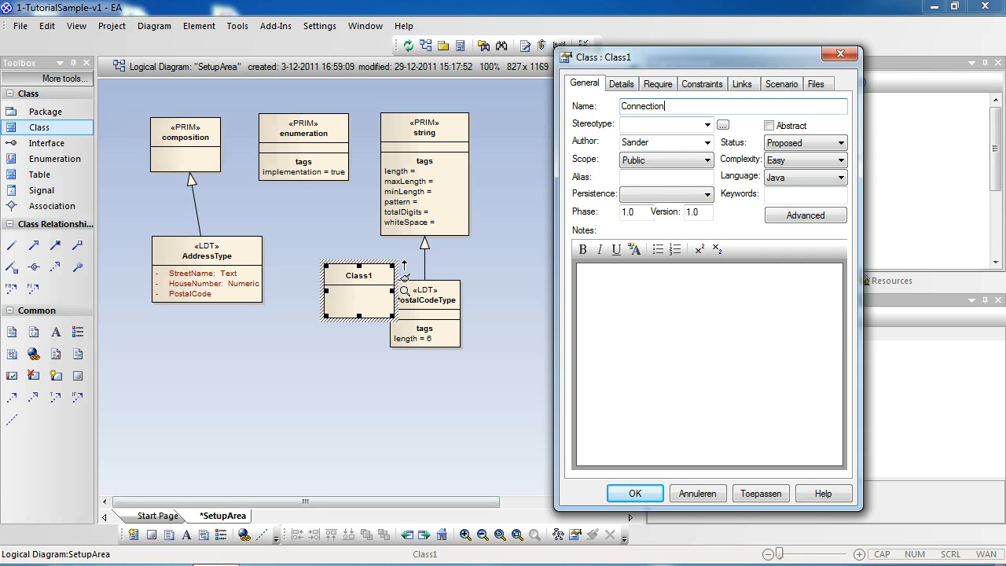
type("Type")
key("Tab")
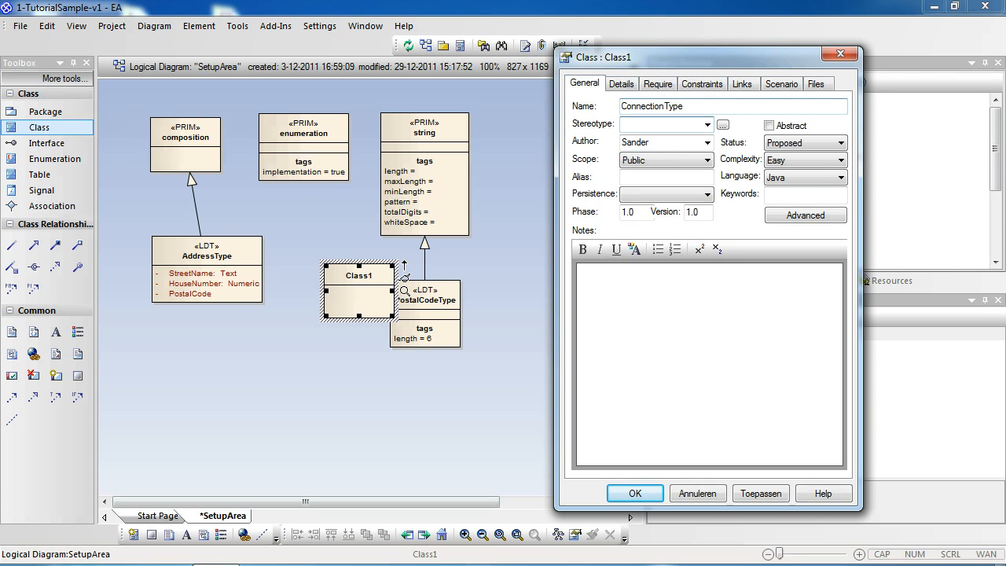
type("LDT")
left_click(758, 493)
left_click(617, 495)
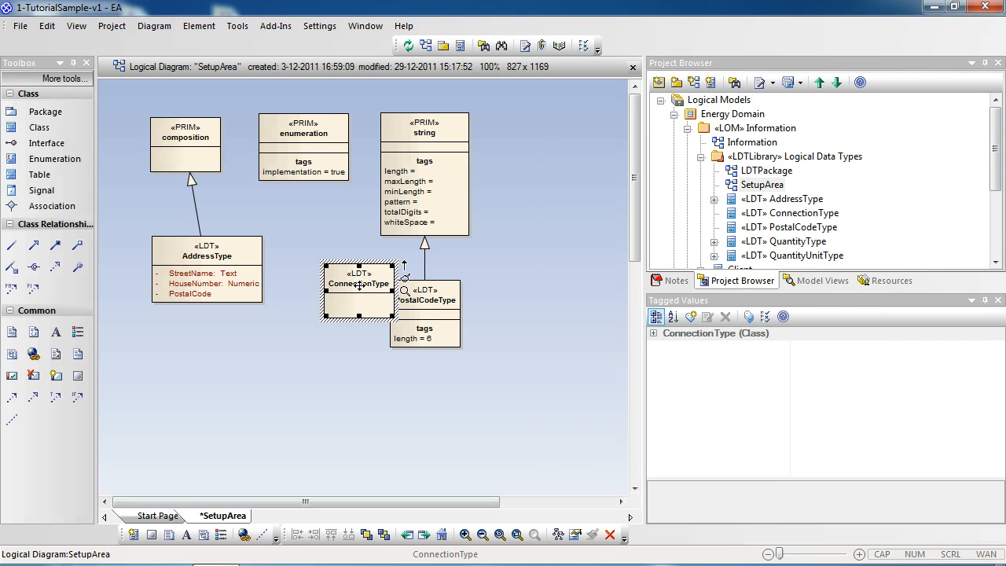
Arrange ConnectionType beneath enumeration and AddressType beneath composition, and connect ConnectionType to enumeration with a Generalization.
left_click_drag(361, 285, 315, 267)
left_click_drag(219, 267, 201, 267)
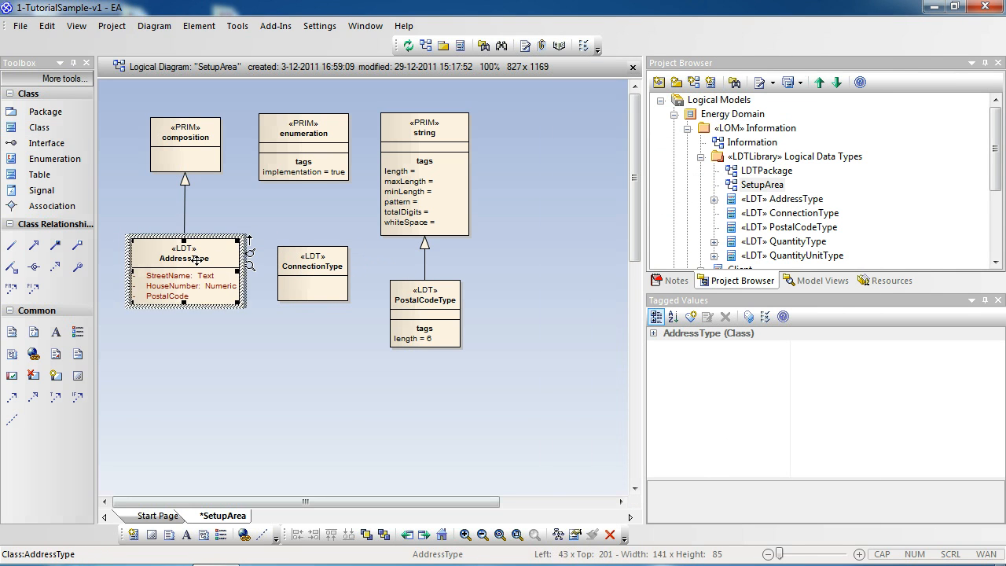
left_click(310, 271)
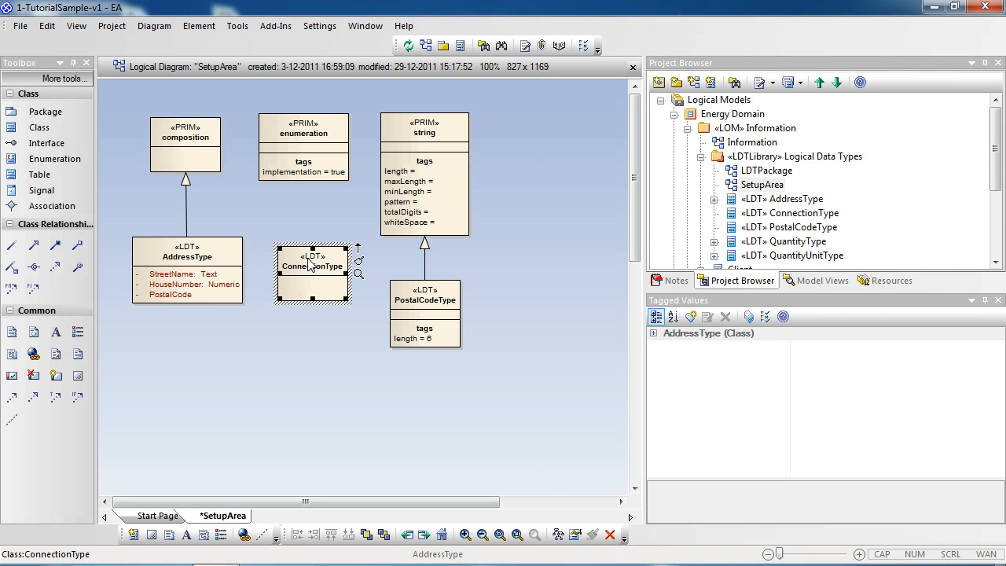
left_click_drag(357, 247, 315, 137)
left_click(371, 247)
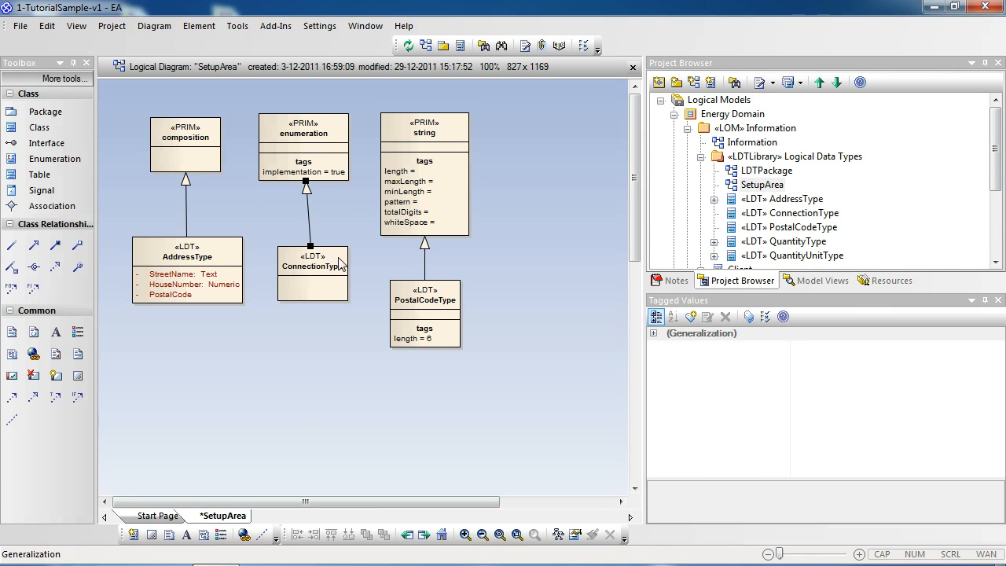
left_click(320, 275)
left_click_drag(307, 268, 312, 260)
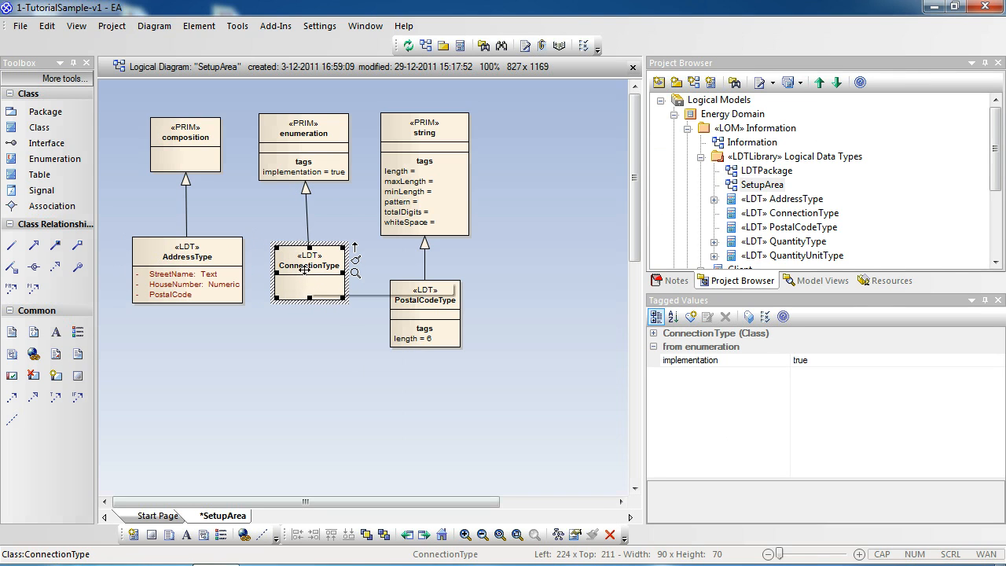
Add an attribute named Gas with an empty type to the ConnectionType class and save it.
double_click(298, 267)
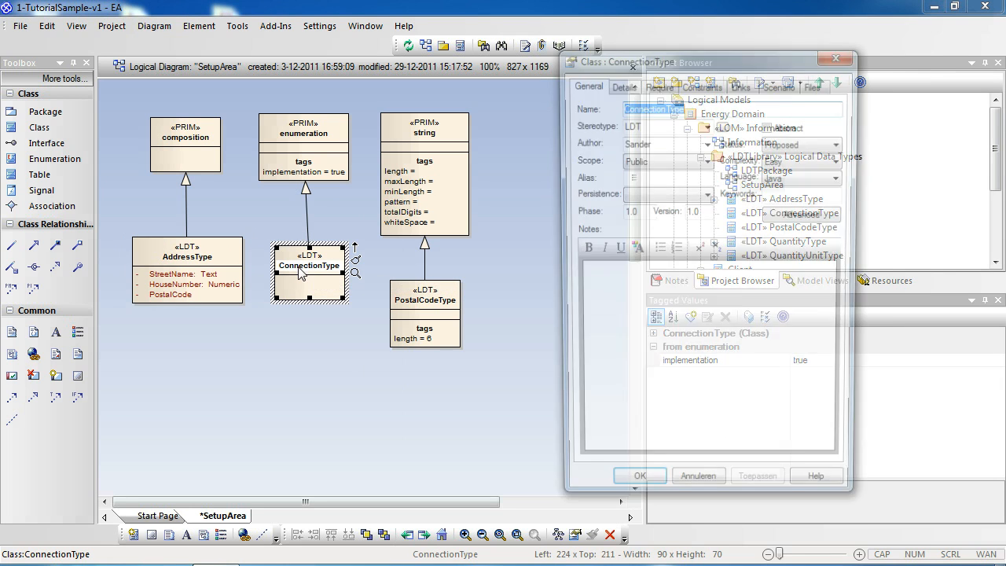
left_click(621, 85)
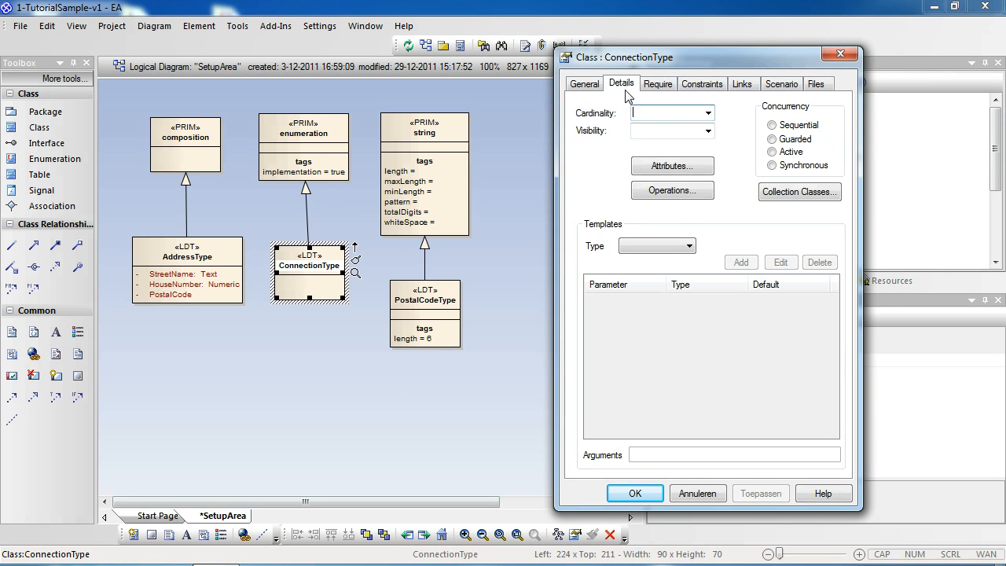
left_click(672, 167)
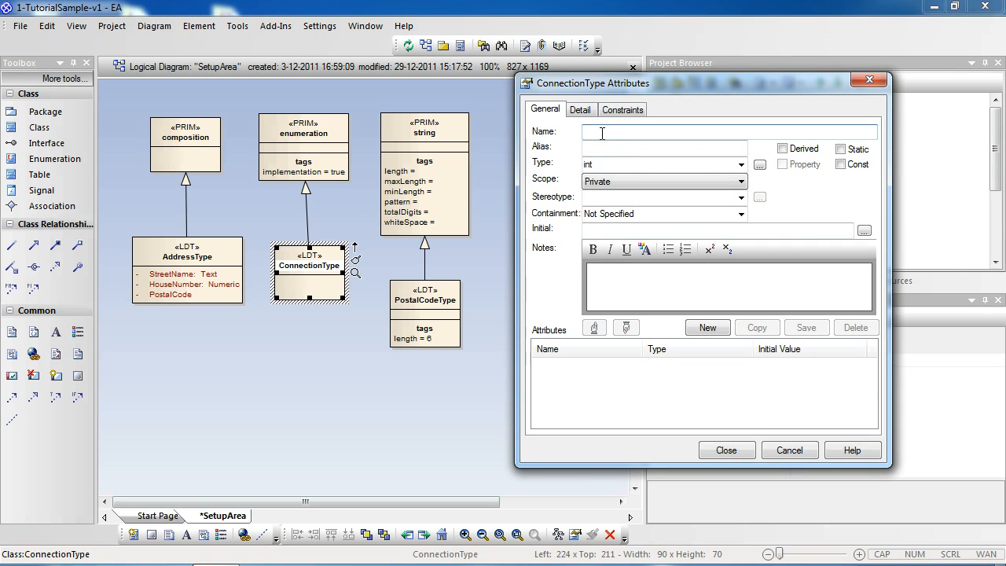
type("Gas")
key("Tab")
key("Tab")
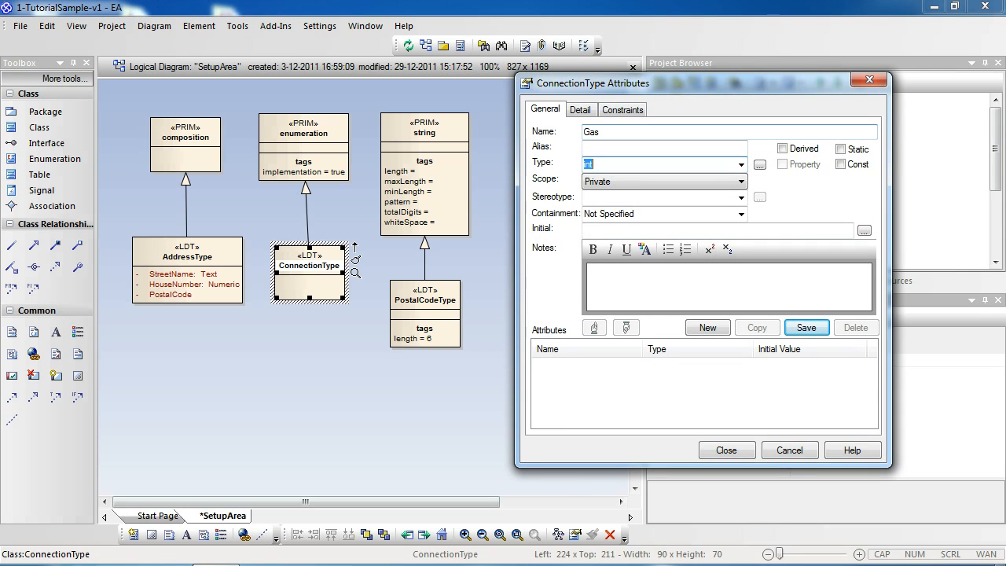
key("BackSpace")
left_click(805, 327)
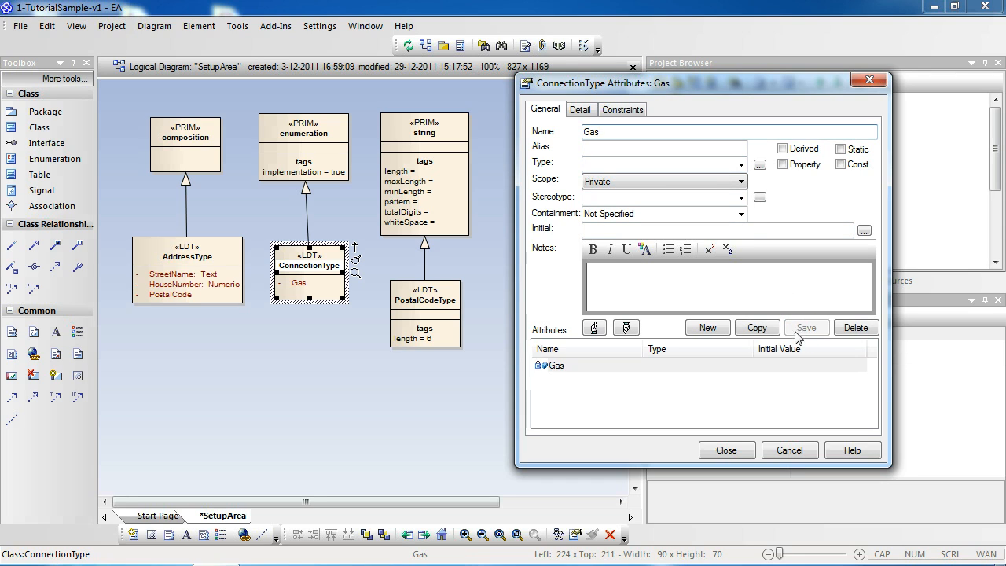
Add a second attribute named Electric with an empty type to ConnectionType, save it and close the class's attributes.
left_click(707, 329)
type("El")
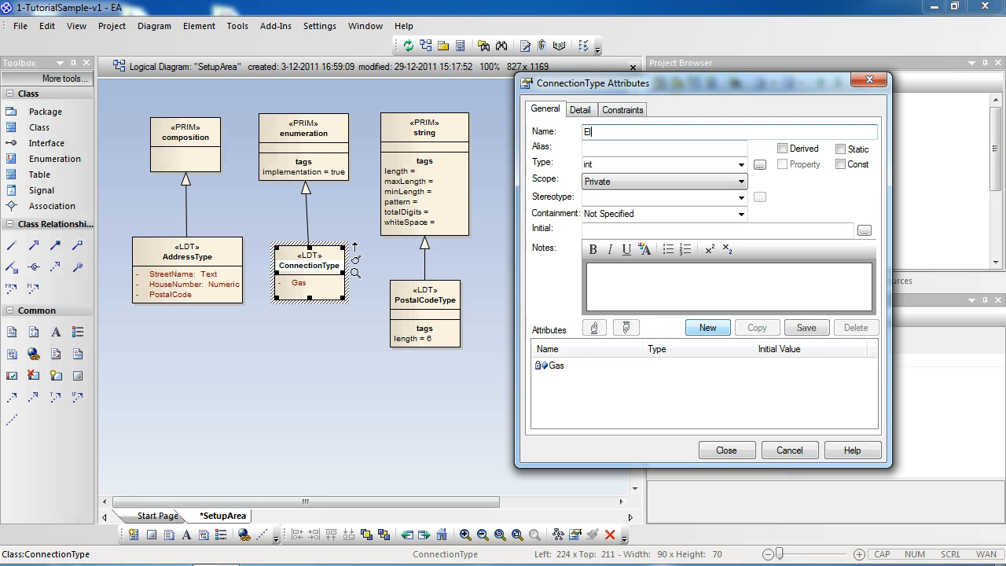
type("ectric")
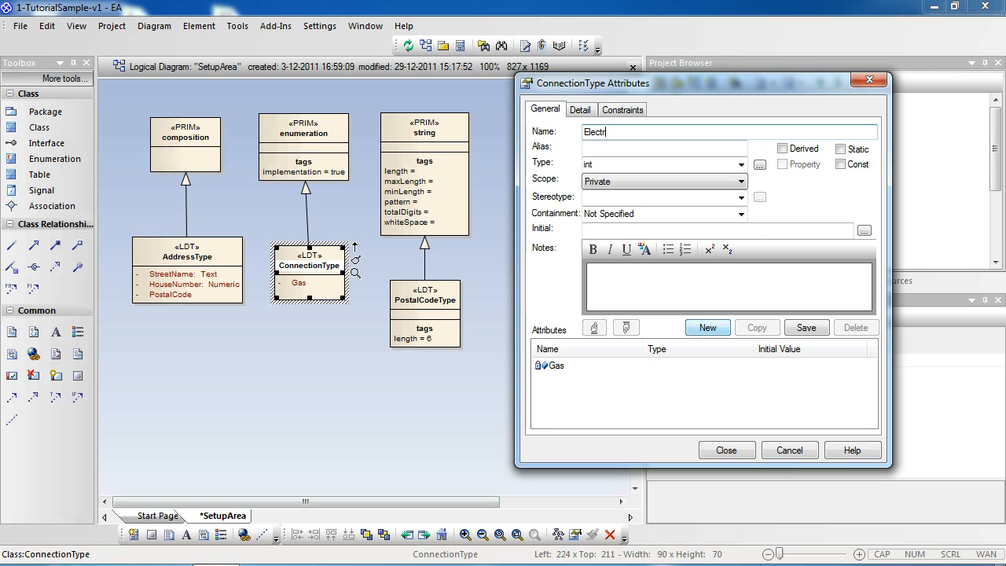
key("Tab")
key("Tab")
key("BackSpace")
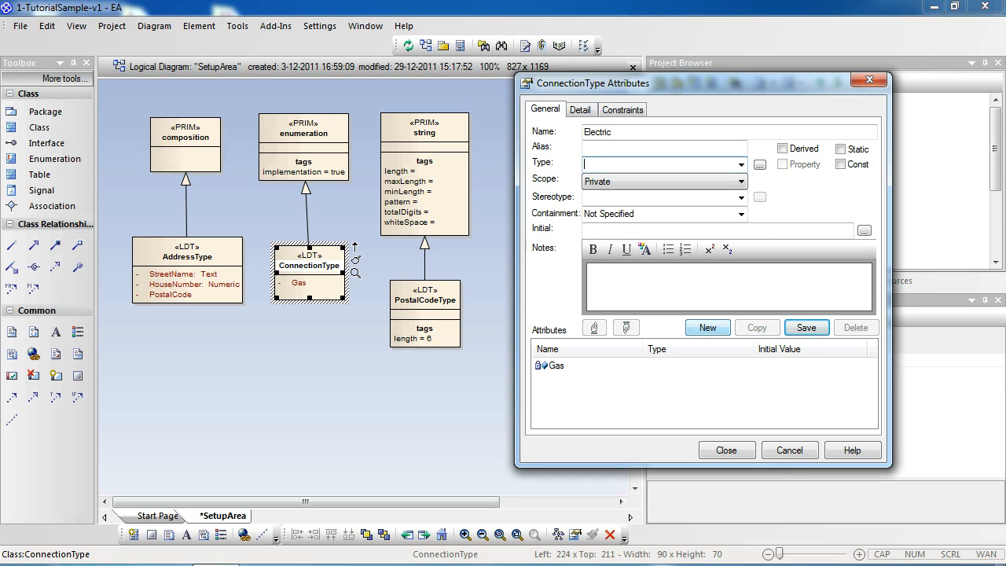
left_click(804, 327)
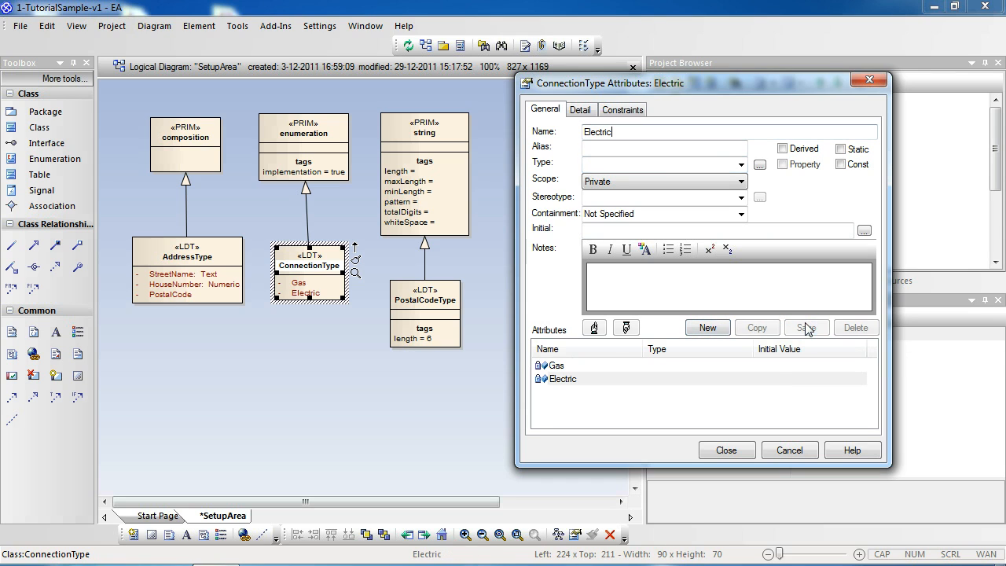
left_click(726, 449)
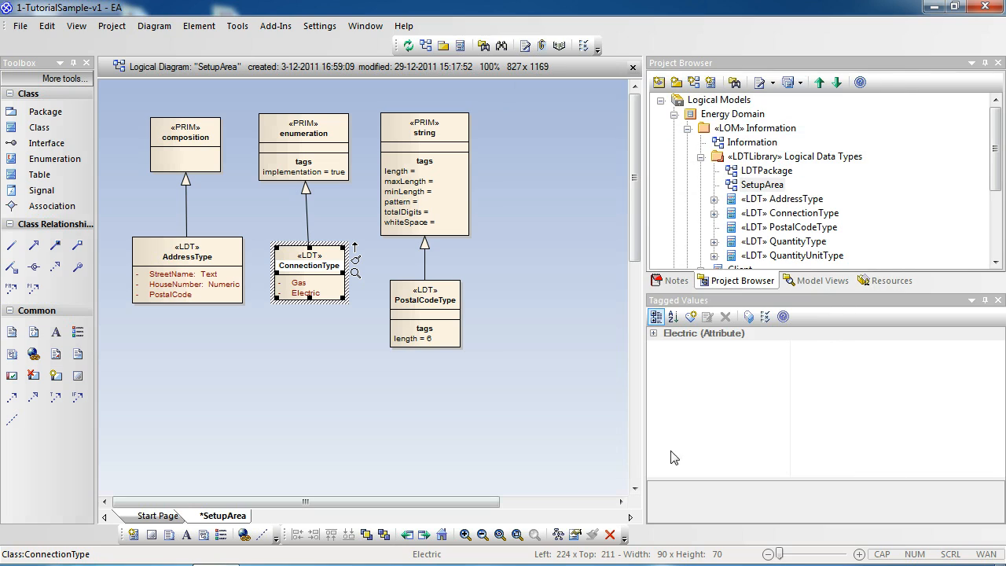
left_click(327, 333)
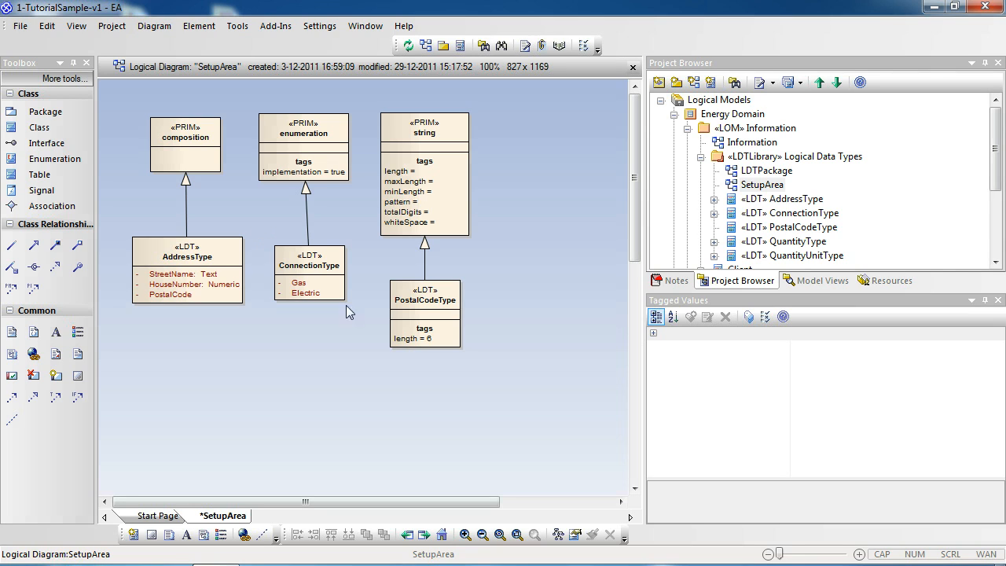
Set the type of AddressType's PostalCode attribute to PostalCodeType from Logical Data Types, and recentre the widened class beneath composition.
left_click(420, 304)
left_click(183, 296)
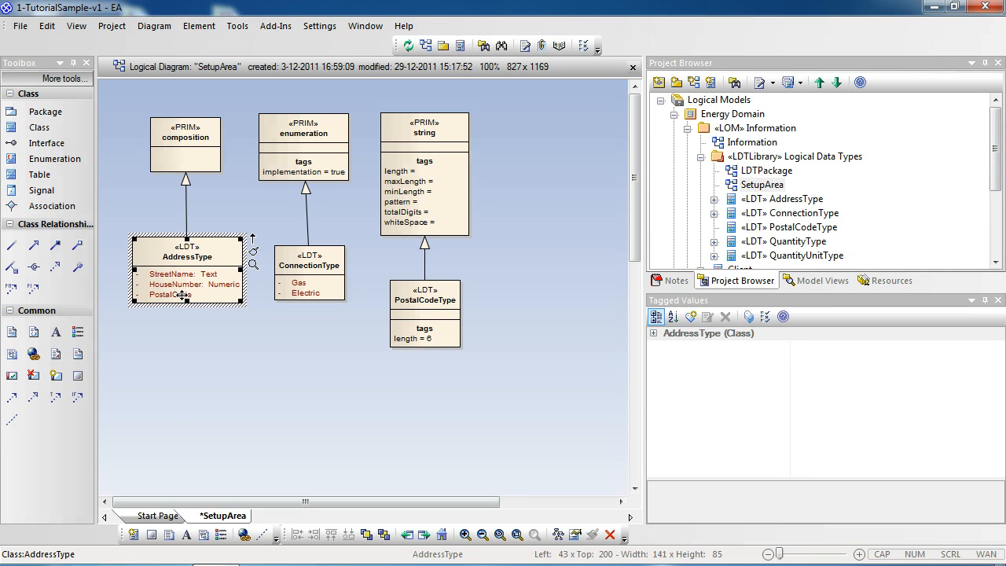
left_click(182, 294)
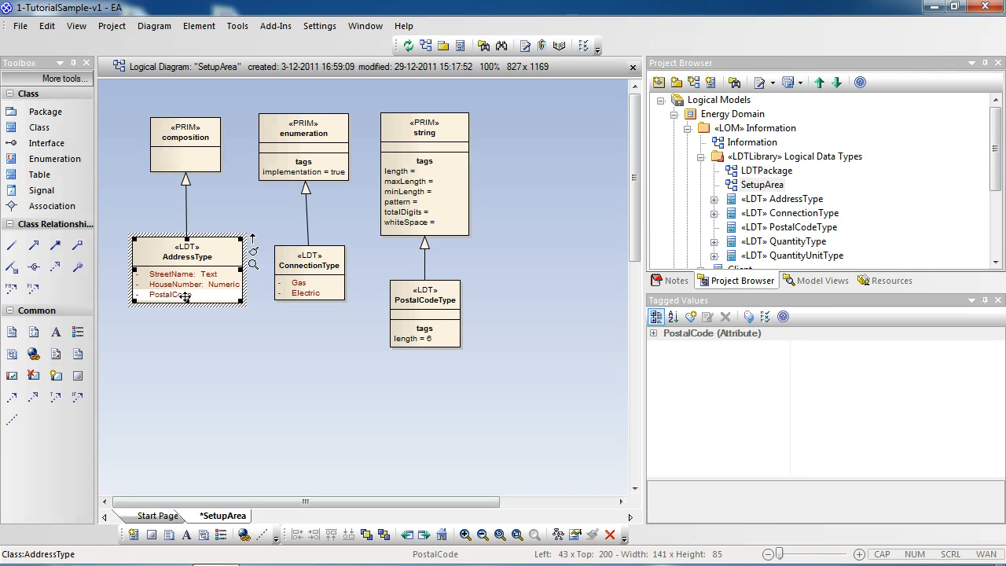
double_click(186, 297)
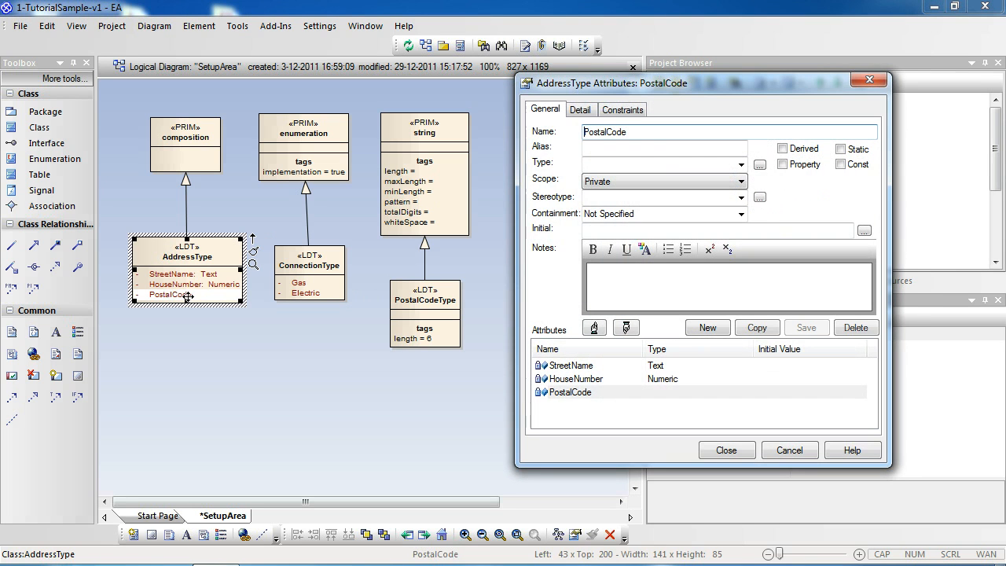
left_click(758, 164)
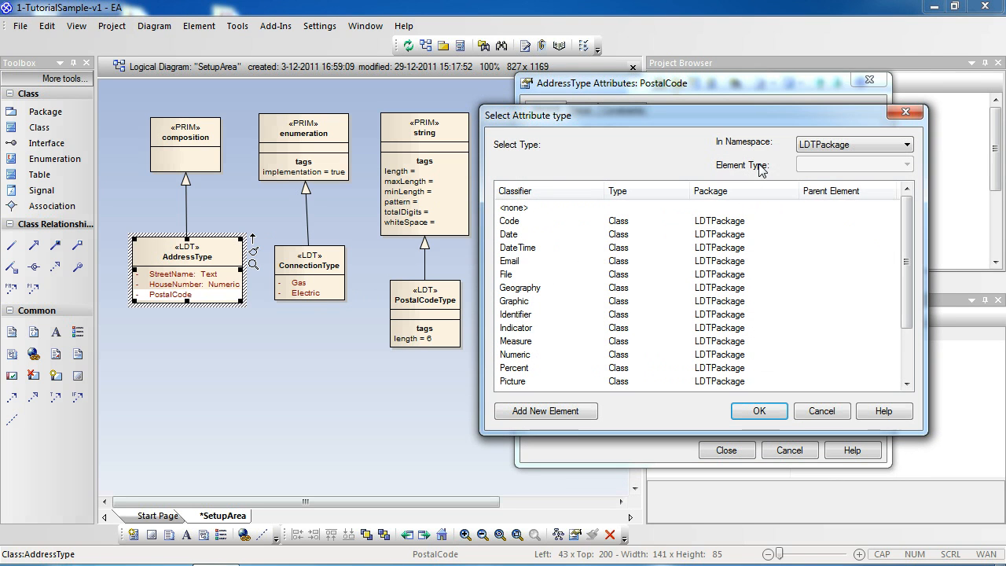
left_click(851, 149)
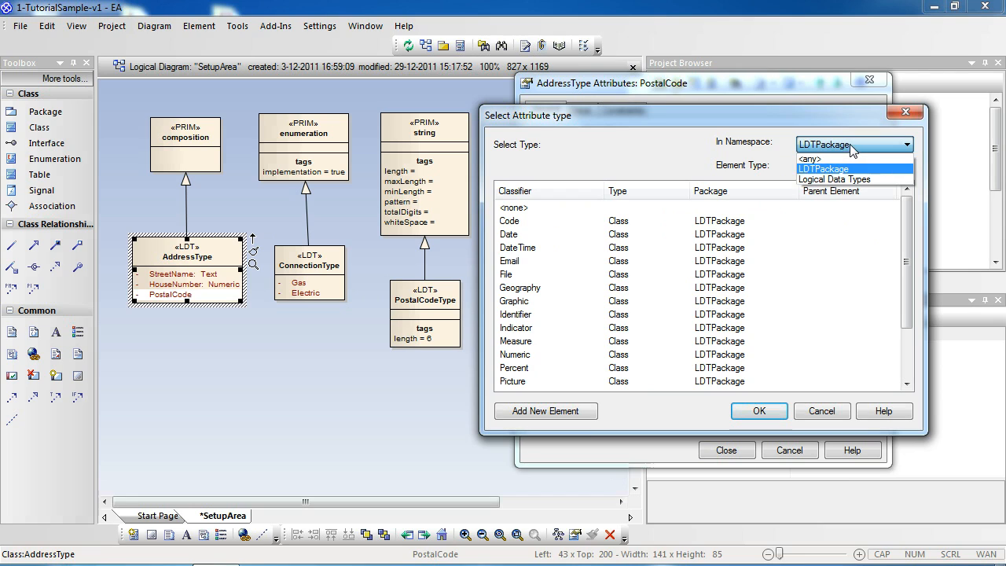
left_click(839, 184)
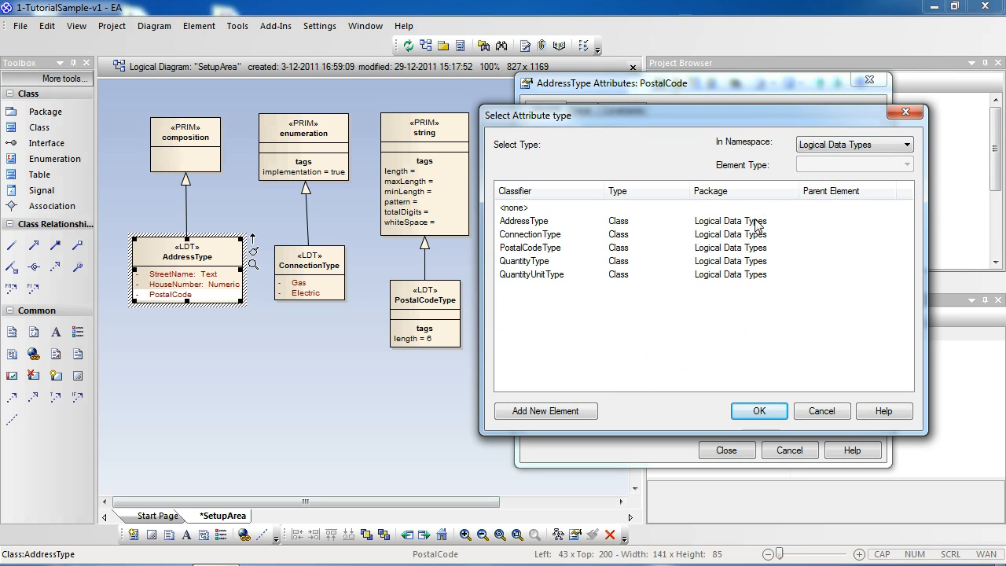
left_click(537, 250)
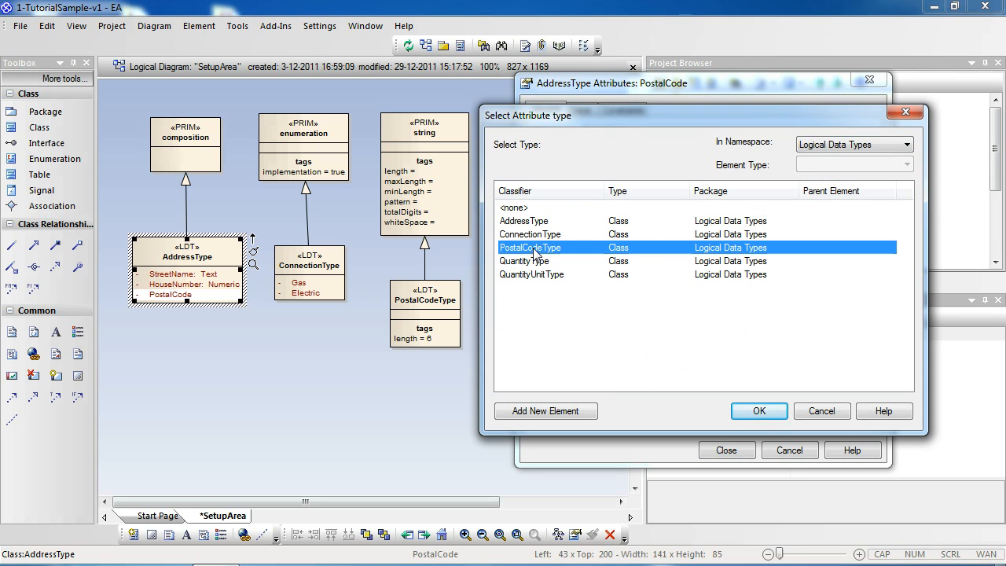
left_click(759, 410)
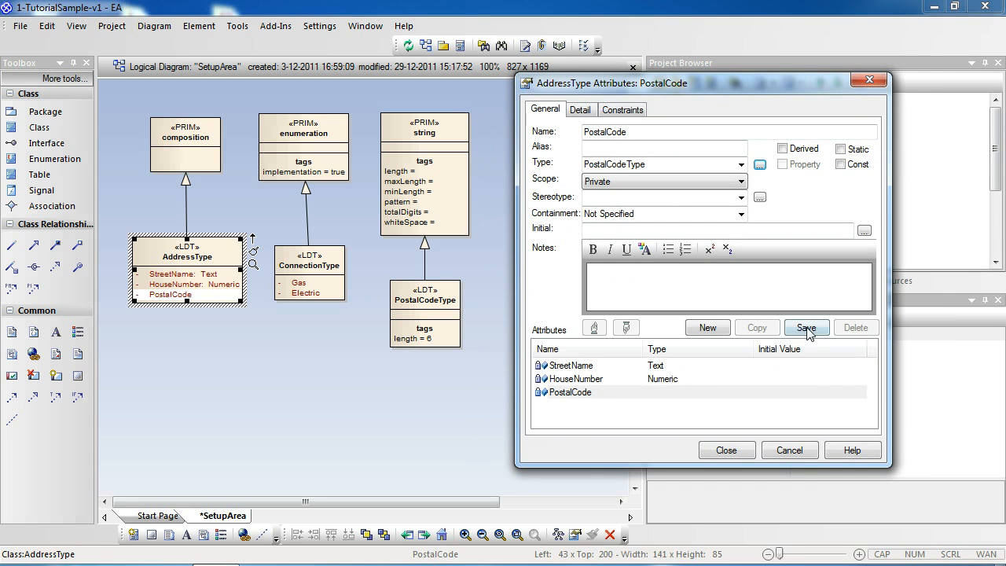
left_click(806, 327)
left_click(726, 450)
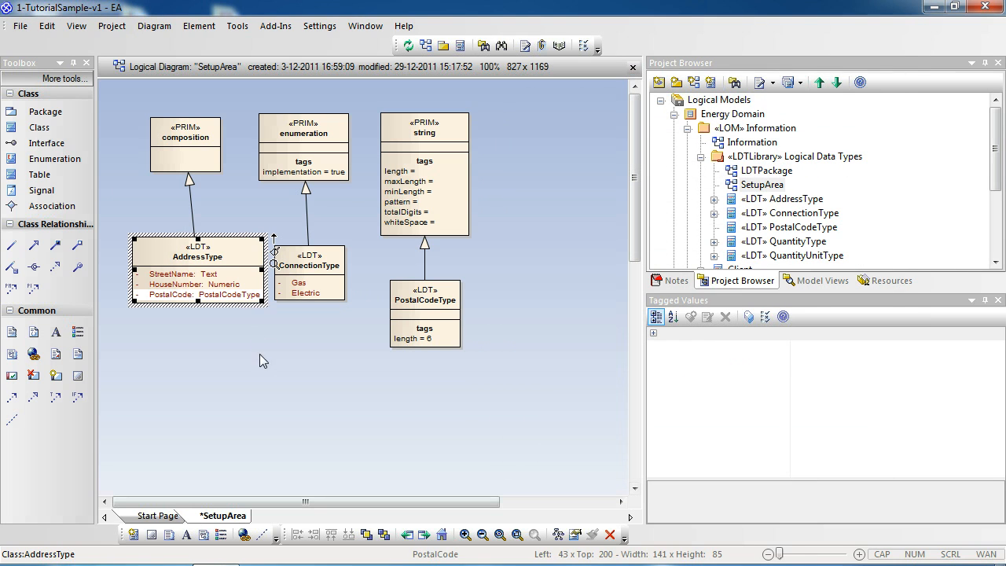
left_click_drag(246, 270, 224, 272)
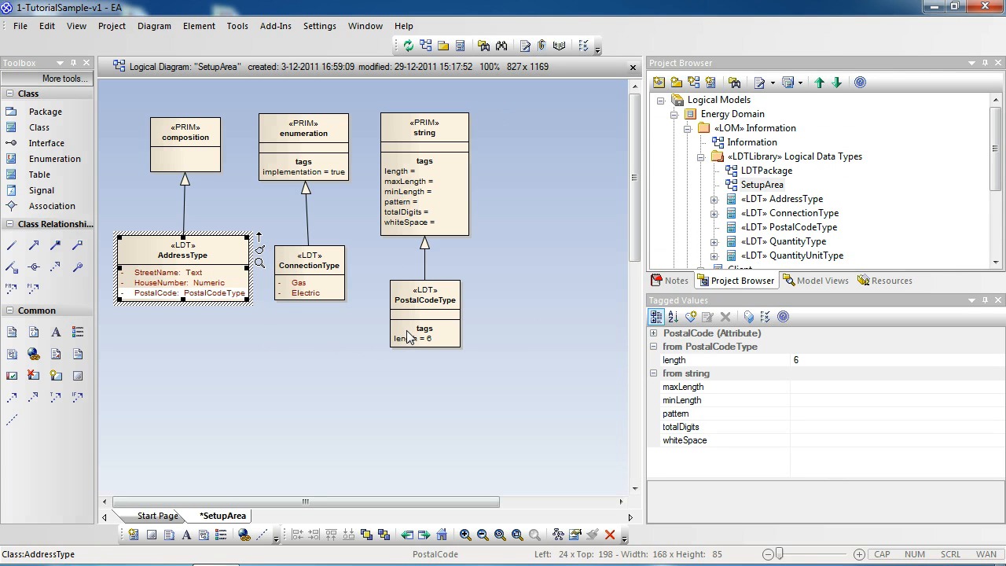
Open the Information diagram and set the type of Supplier's Address attribute to AddressType.
double_click(720, 146)
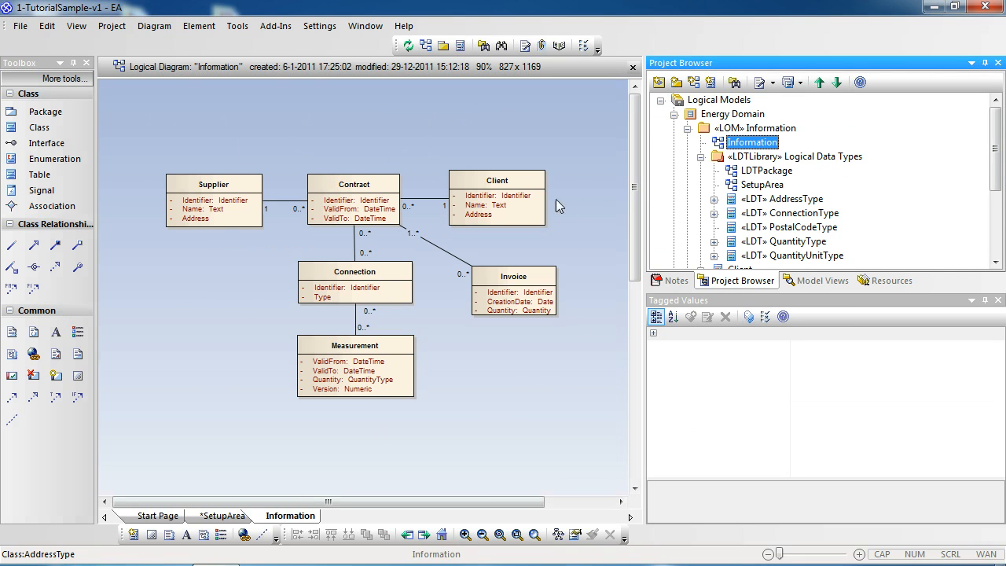
left_click(208, 217)
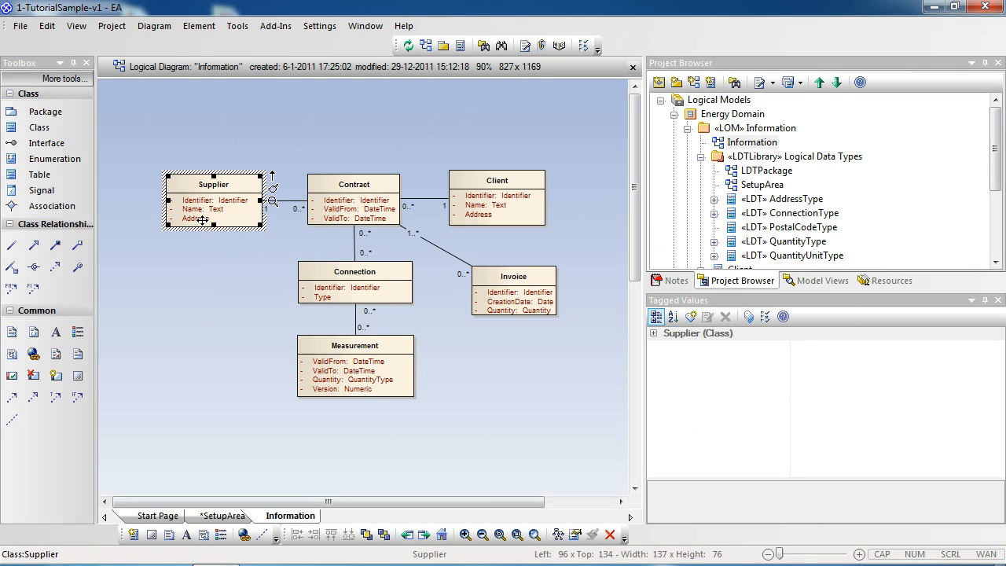
double_click(201, 218)
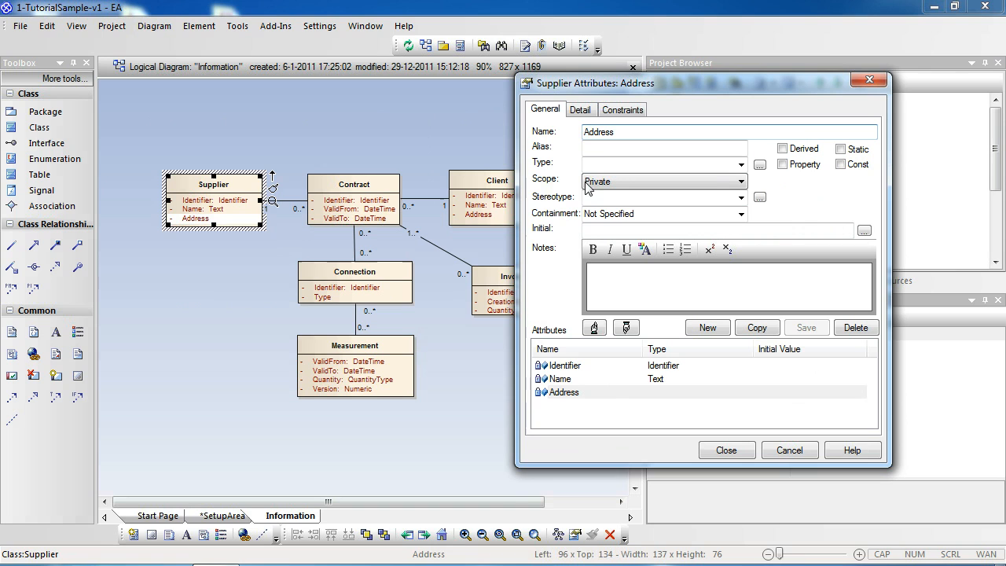
left_click(759, 164)
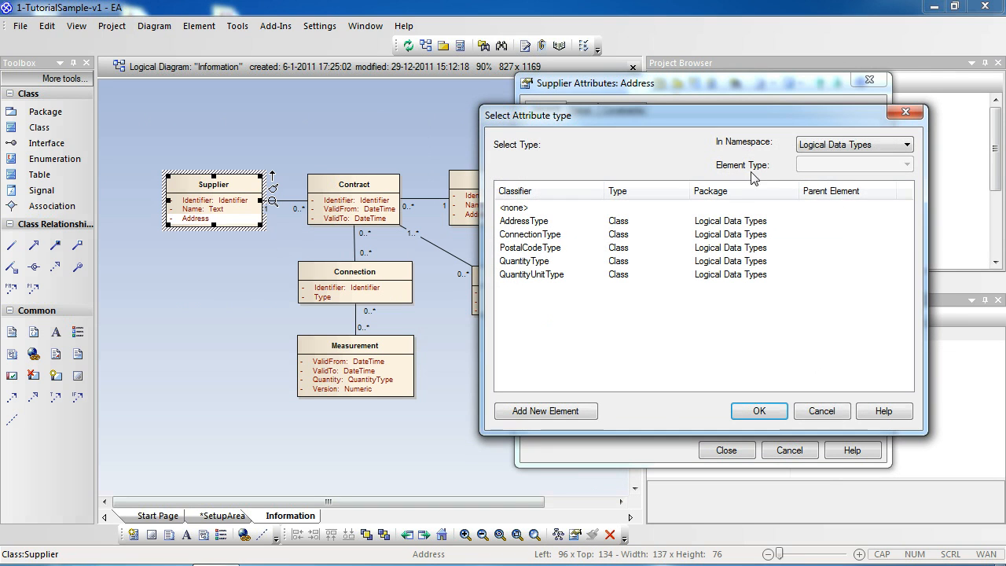
left_click(540, 227)
left_click(759, 408)
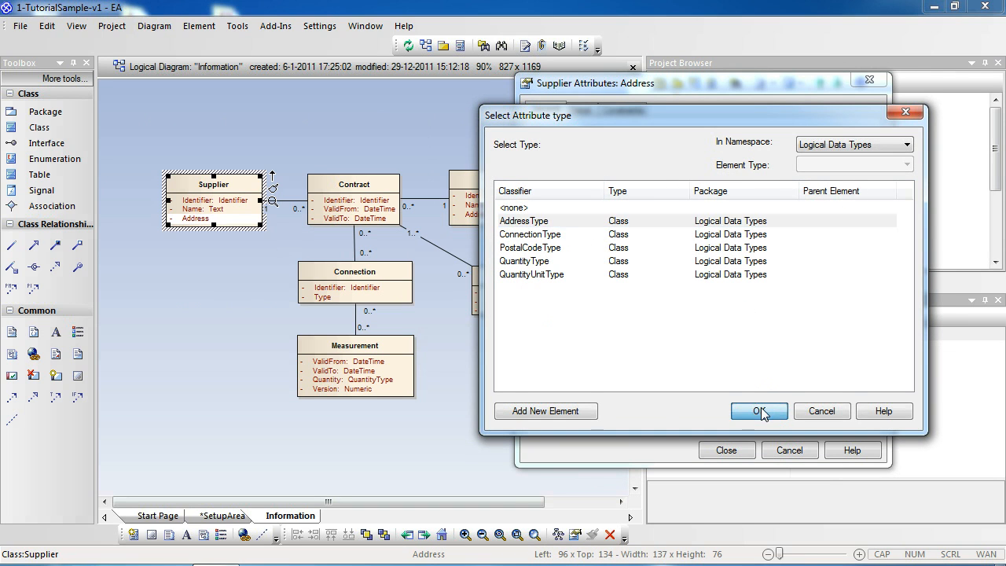
left_click(806, 327)
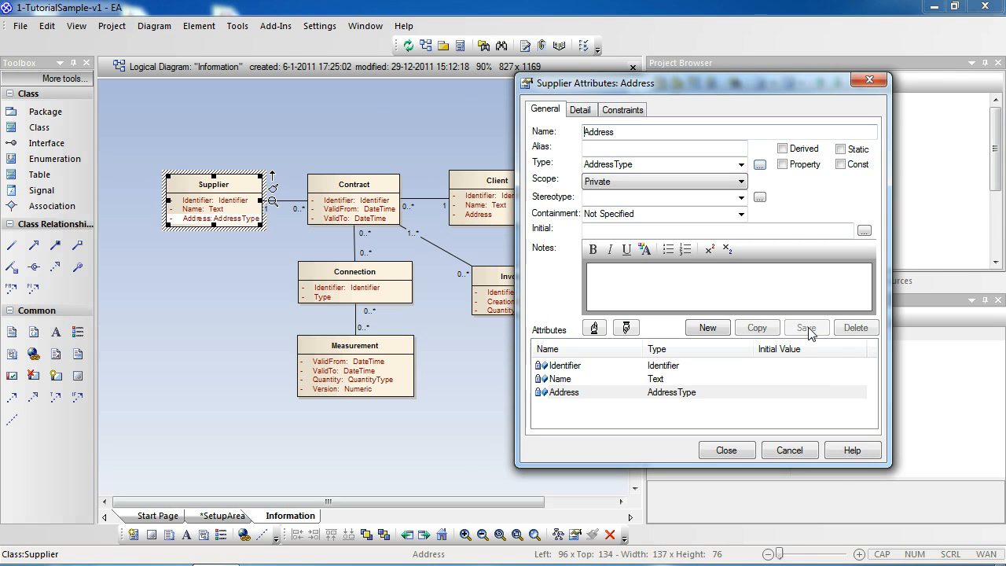
left_click(730, 450)
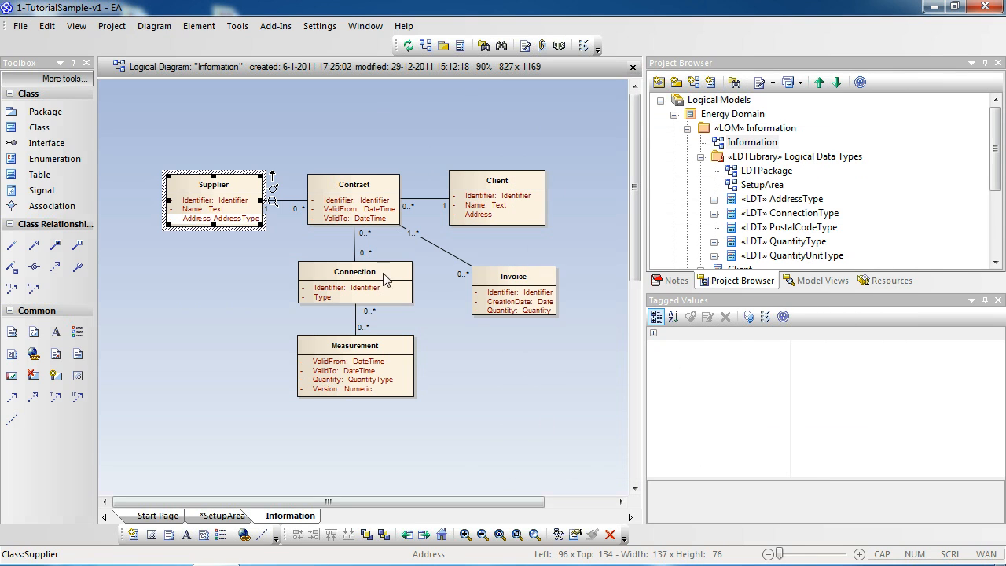
Set the type of Client's Address attribute to AddressType and save the change.
left_click(474, 212)
double_click(480, 214)
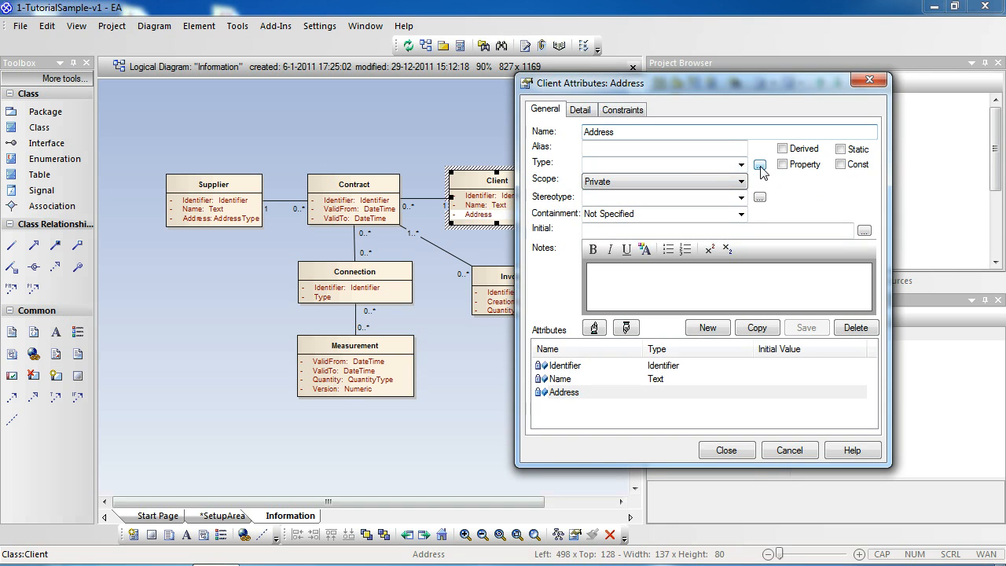
left_click(759, 166)
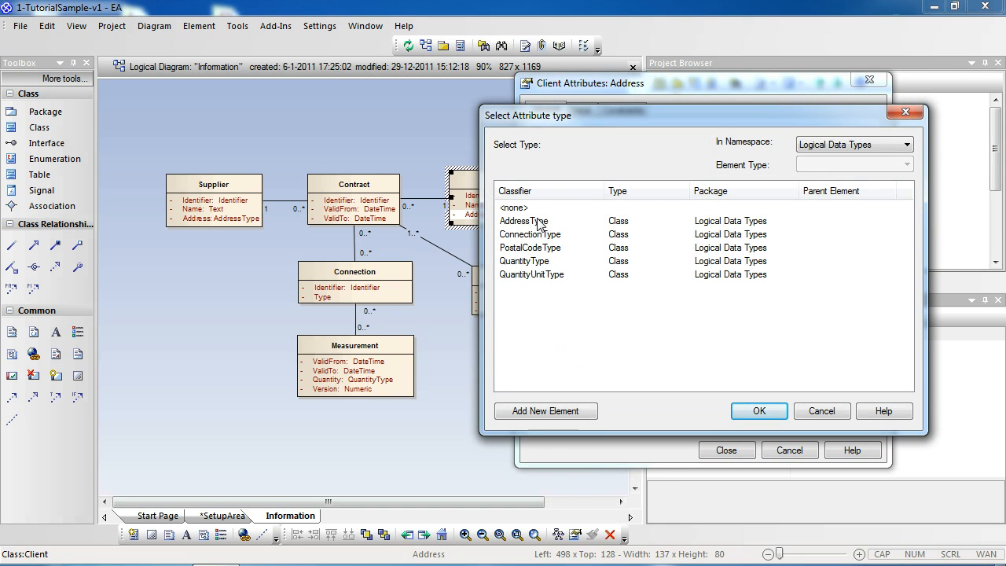
left_click(537, 222)
left_click(766, 408)
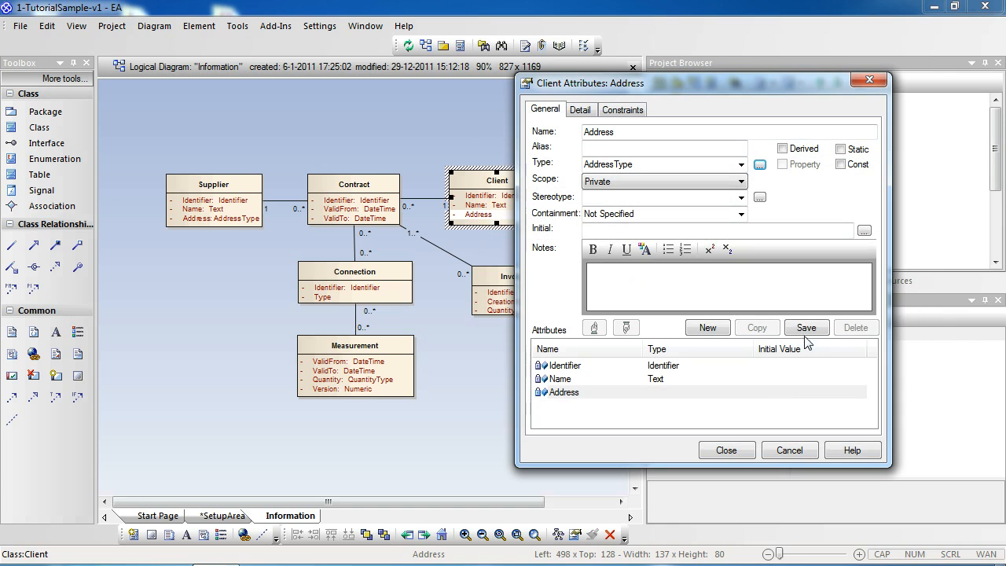
left_click(806, 327)
left_click(726, 450)
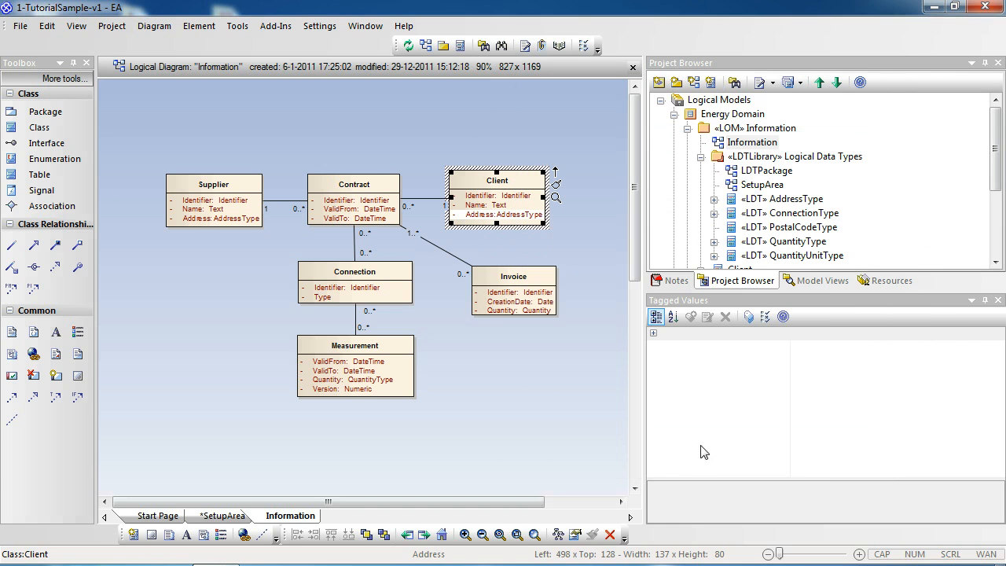
Set the type of the Connection class's Type attribute to ConnectionType from Logical Data Types, save it and deselect the class.
left_click(331, 297)
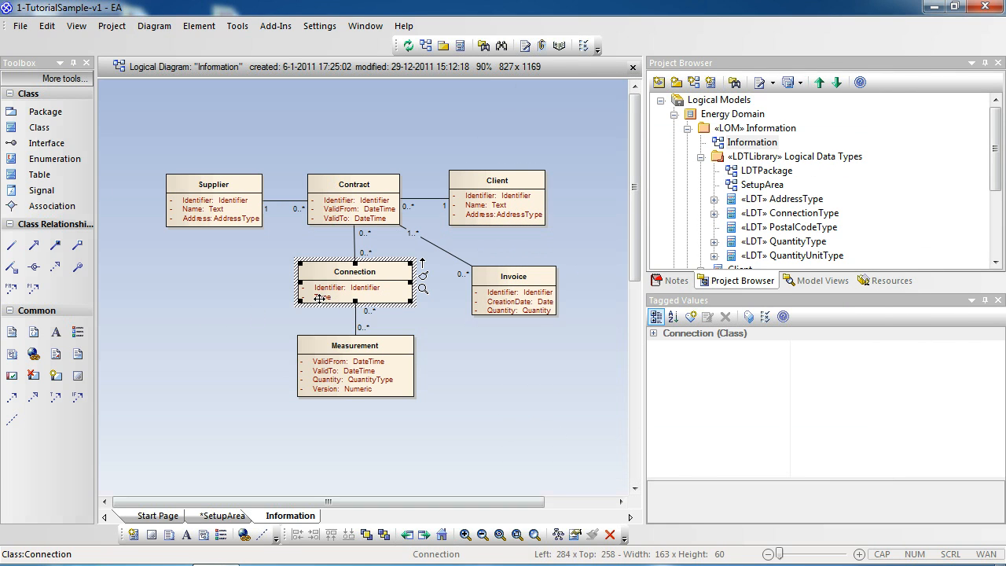
double_click(328, 297)
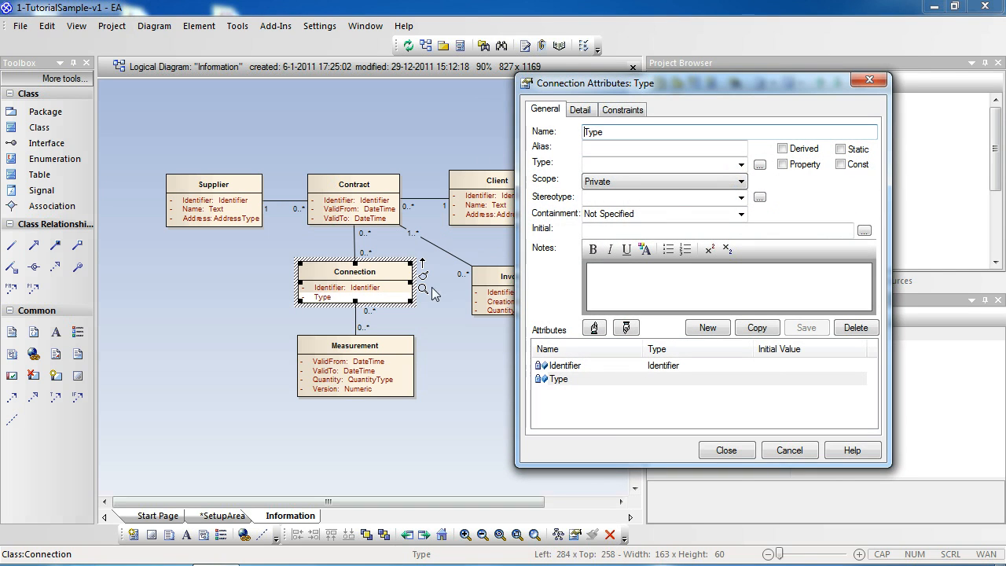
left_click(760, 167)
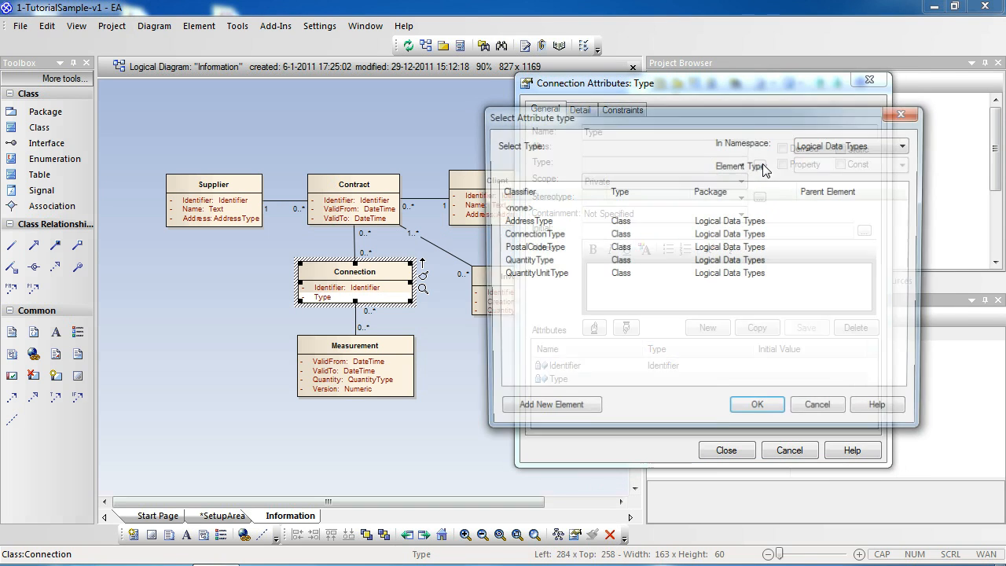
left_click(525, 236)
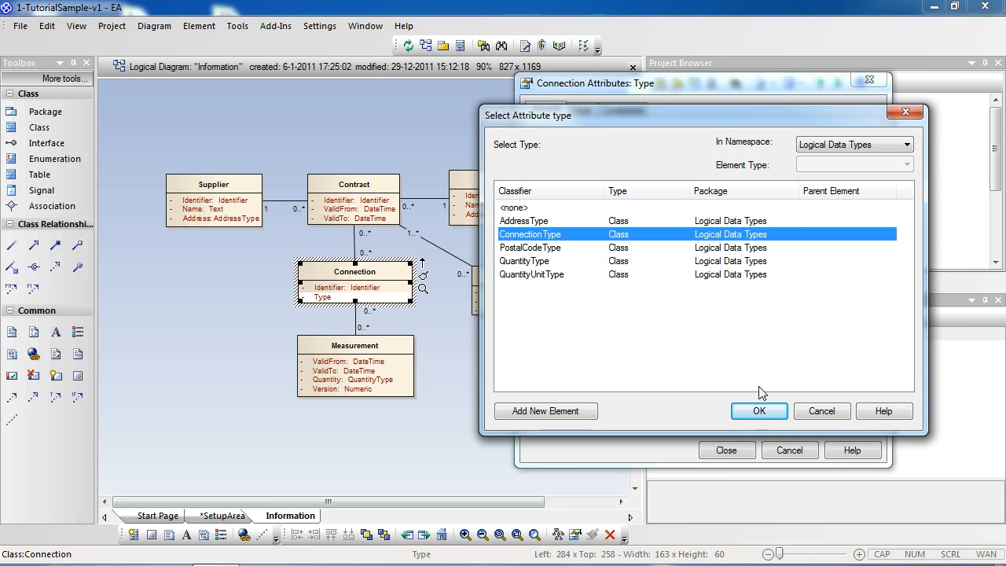
left_click(758, 412)
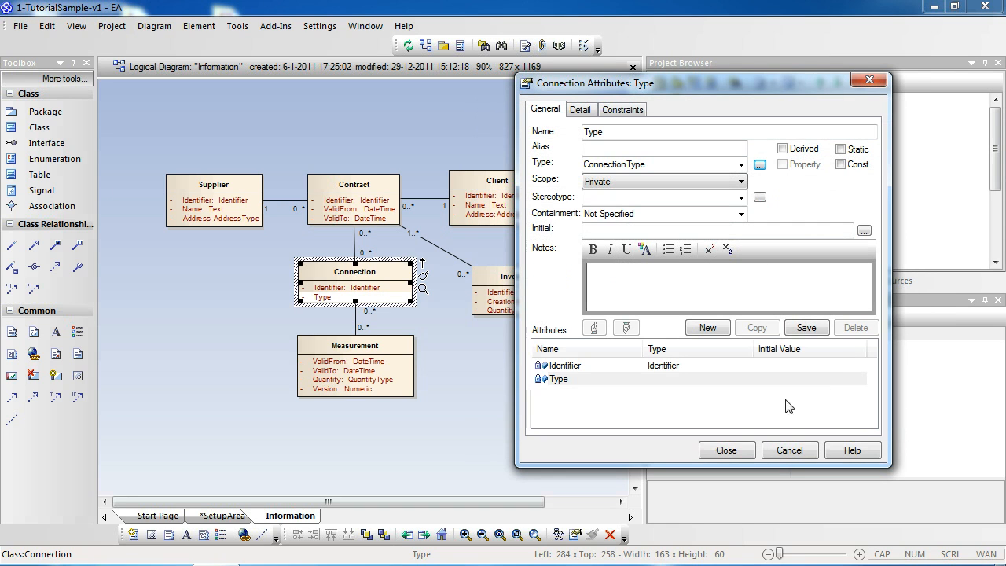
left_click(805, 330)
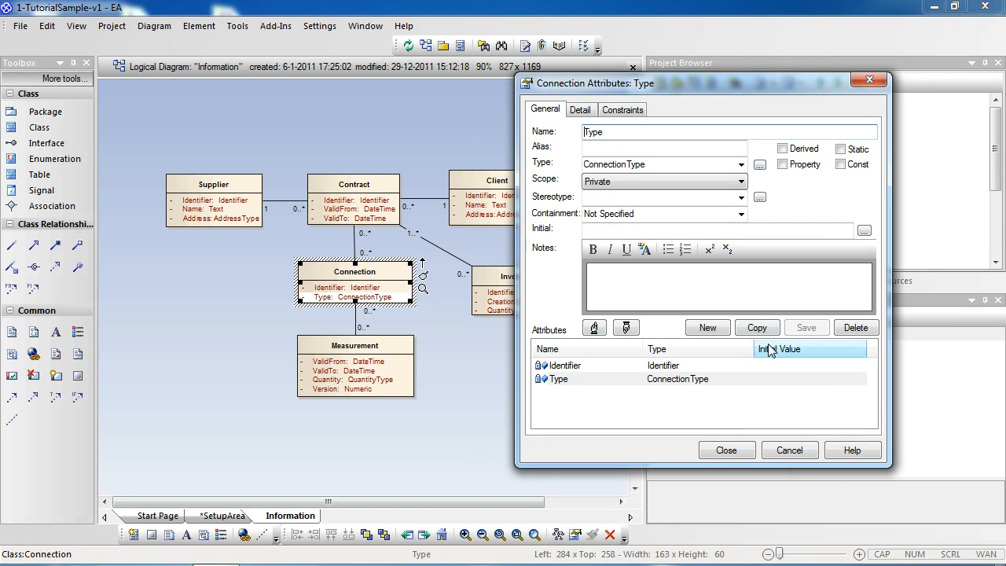
left_click(724, 450)
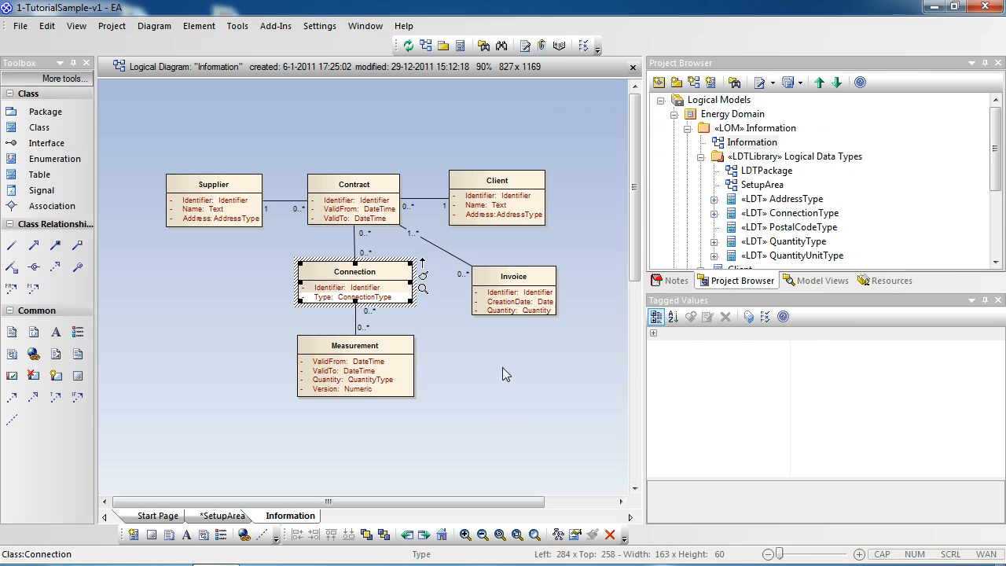
left_click(503, 358)
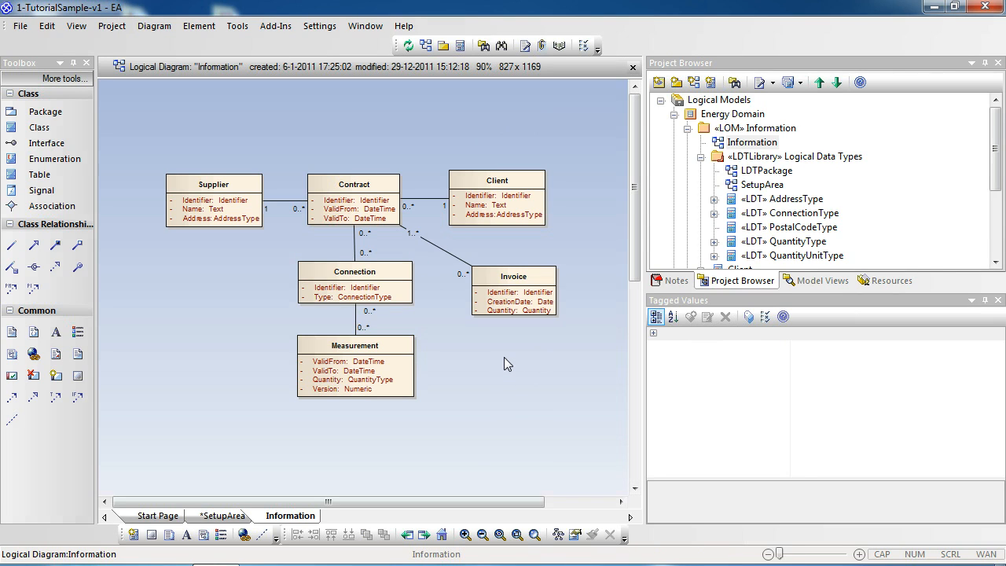